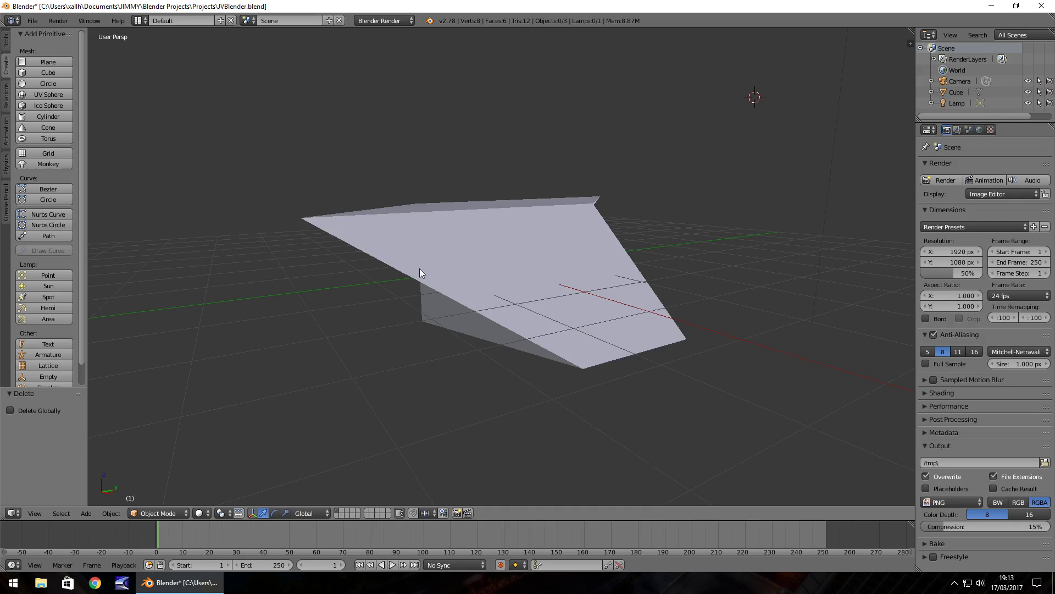
Select the existing cube object, enter Edit Mode, clear the selection and lasso-select the vertices of its upper face.
middle_drag(294, 162, 280, 192)
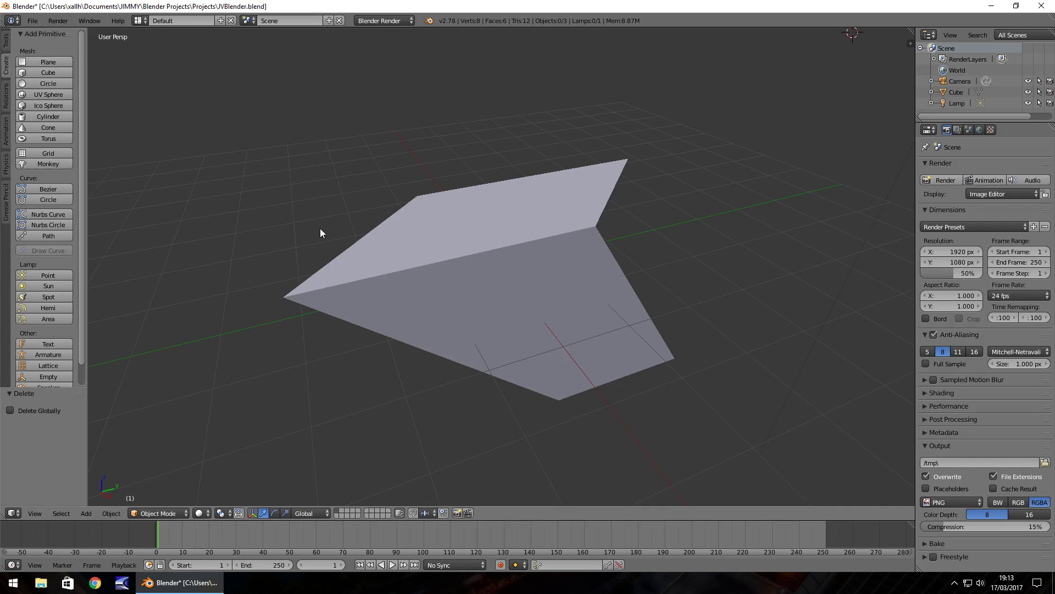
click(957, 92)
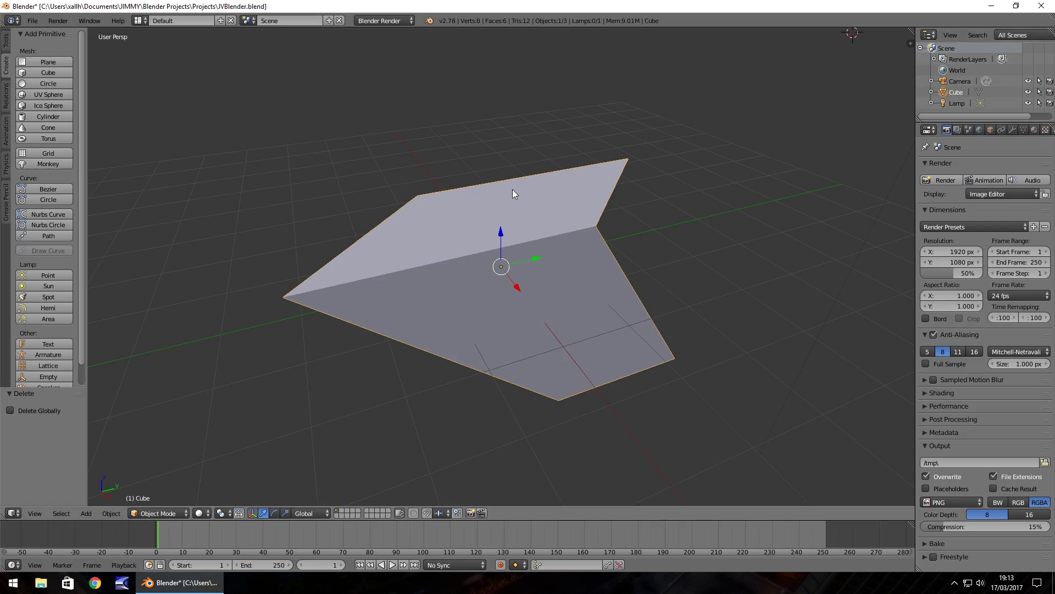
key(a)
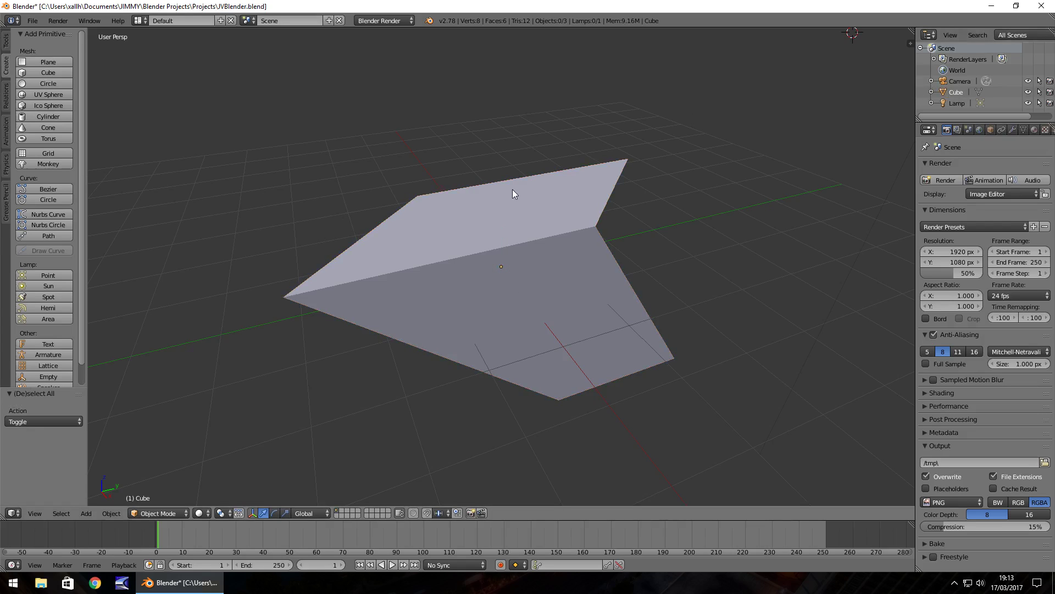
key(Tab)
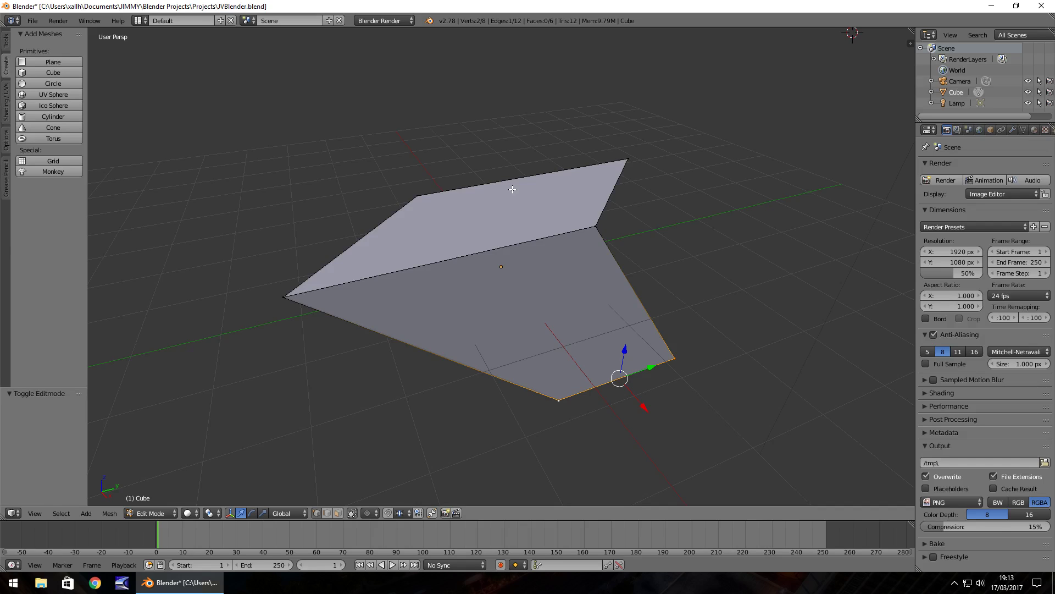
key(a)
key(a)
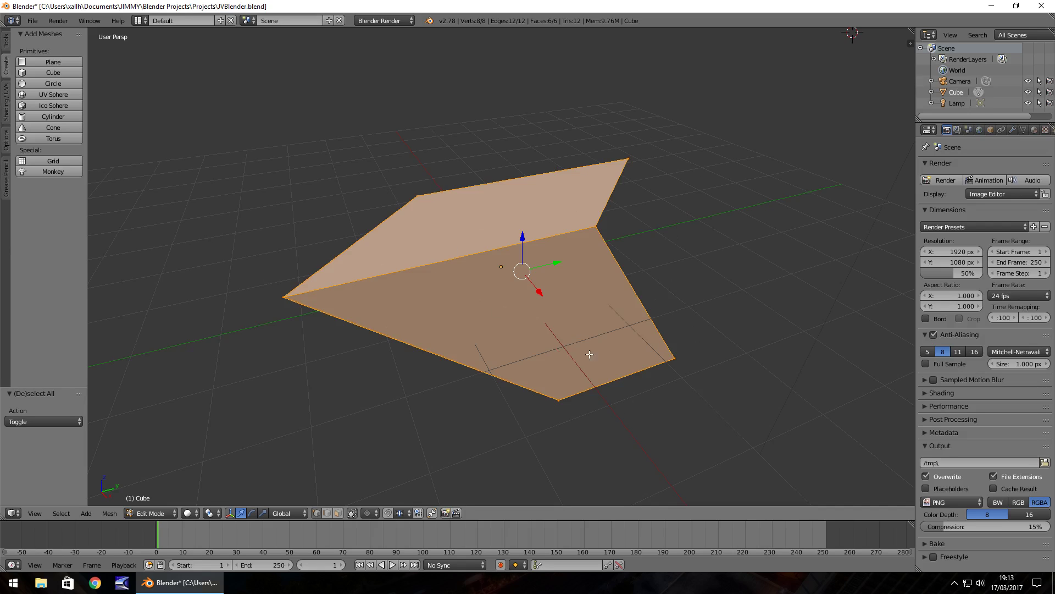
key(a)
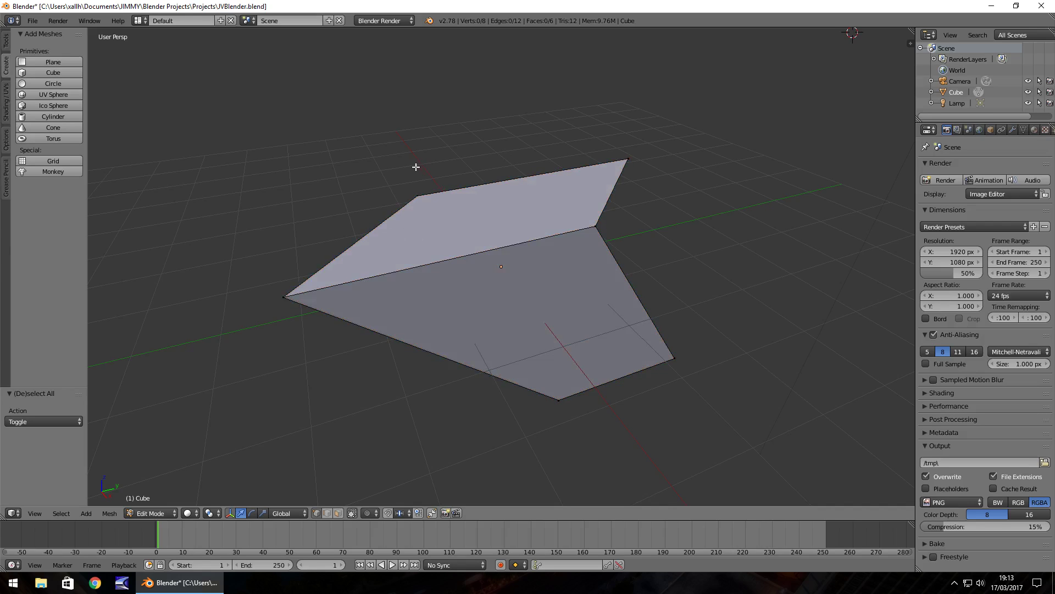
mouse_move(423, 169)
ctrl+mouse_down()
mouse_move(321, 210)
mouse_move(276, 250)
mouse_move(270, 305)
mouse_move(304, 321)
mouse_move(382, 318)
mouse_move(622, 245)
mouse_move(659, 211)
mouse_move(667, 153)
mouse_move(601, 143)
ctrl+mouse_up()
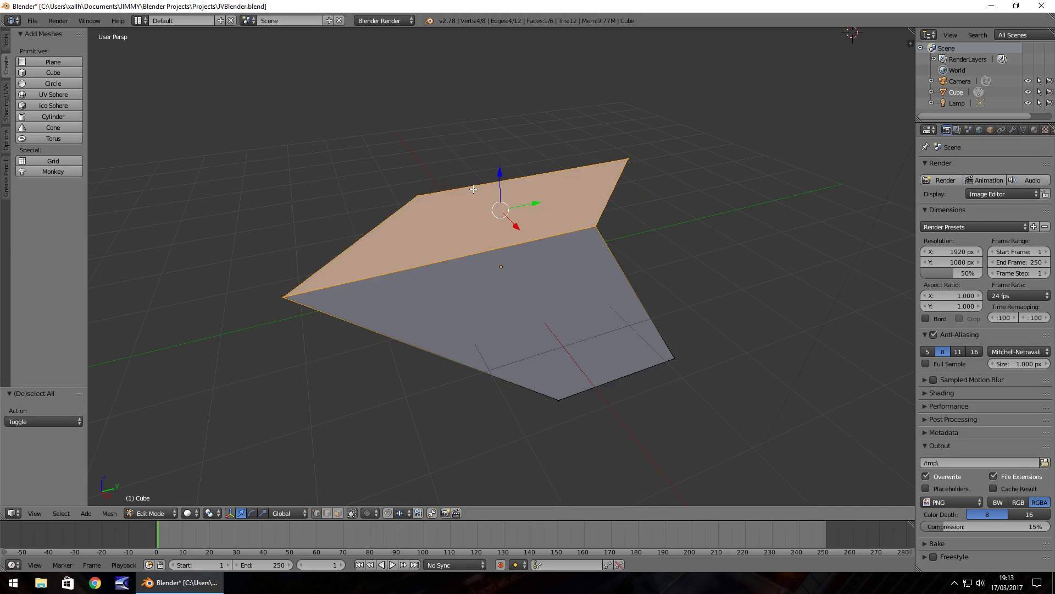
Extrude the upper face about 1.79 units upward along the global Z axis, trying the X and Y axis constraints on the way.
key(e)
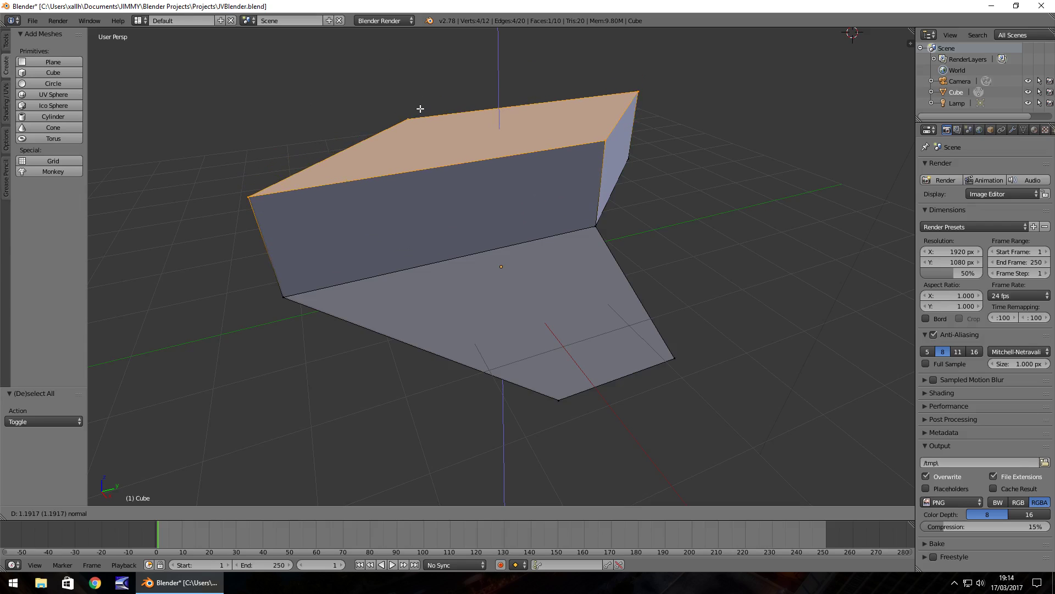
key(z)
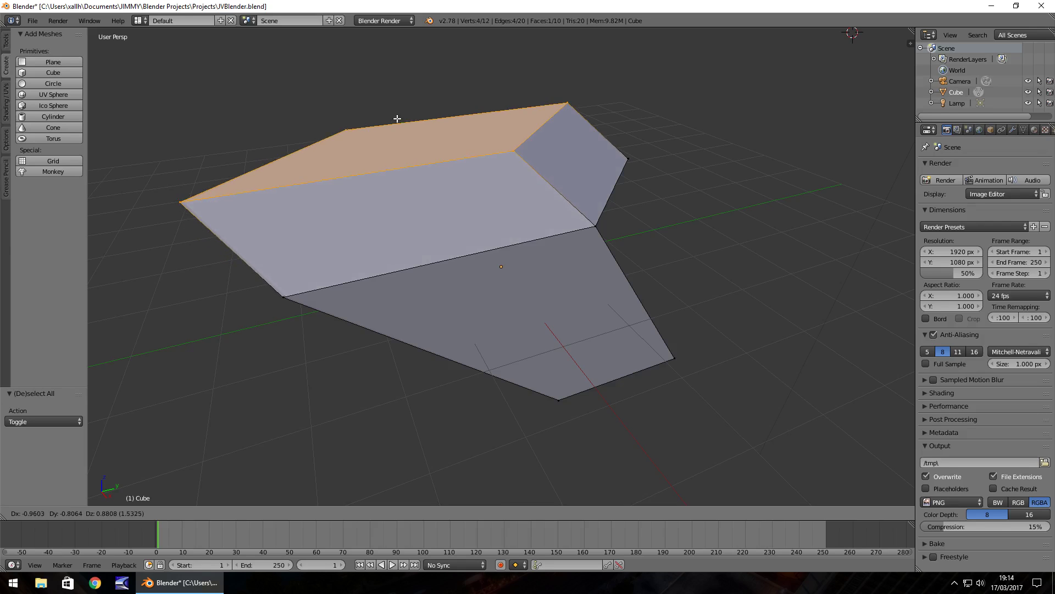
key(z)
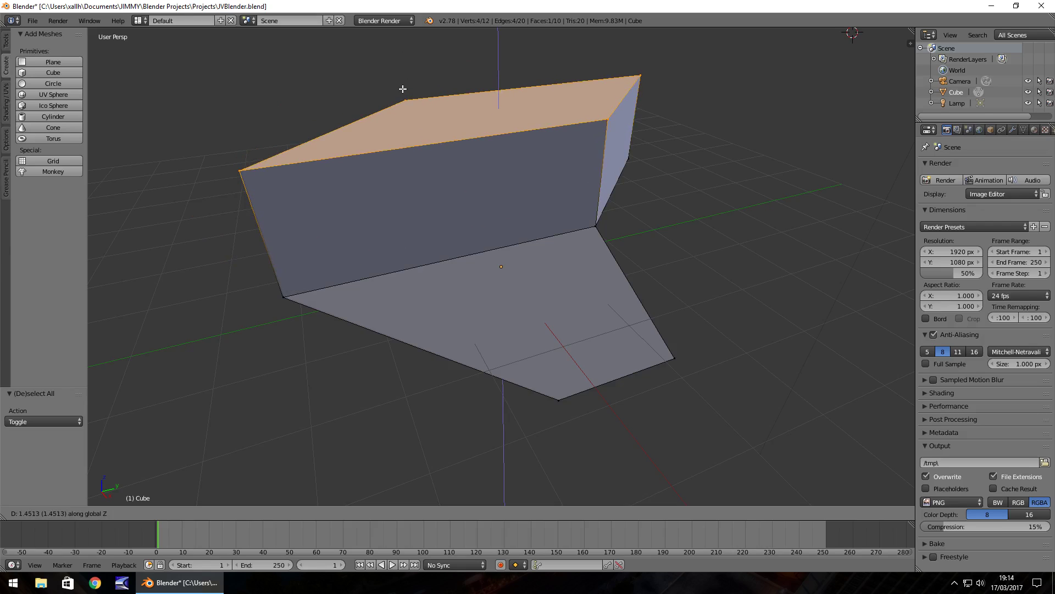
key(x)
key(y)
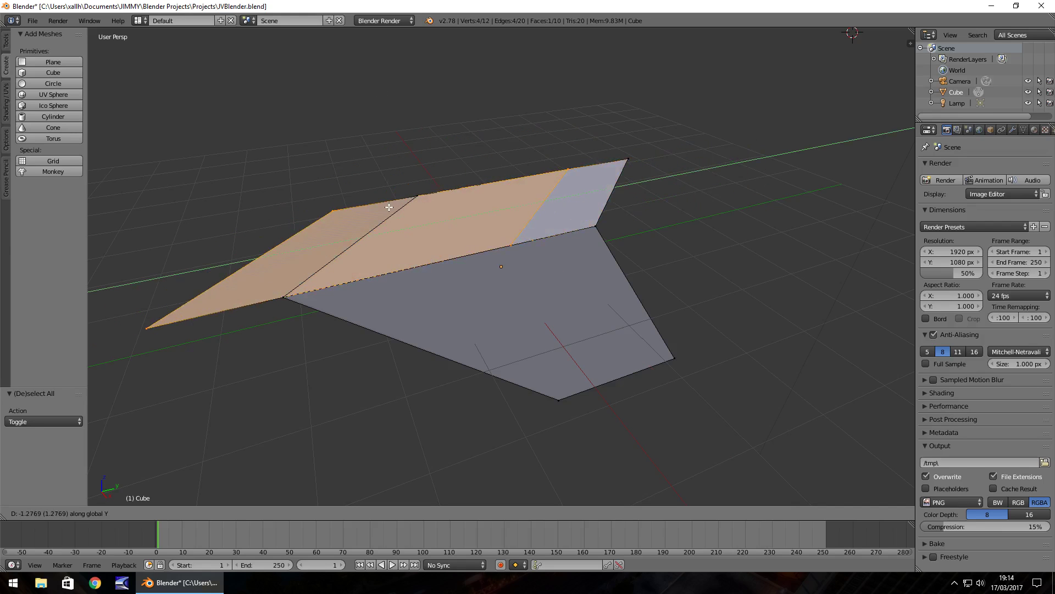
key(x)
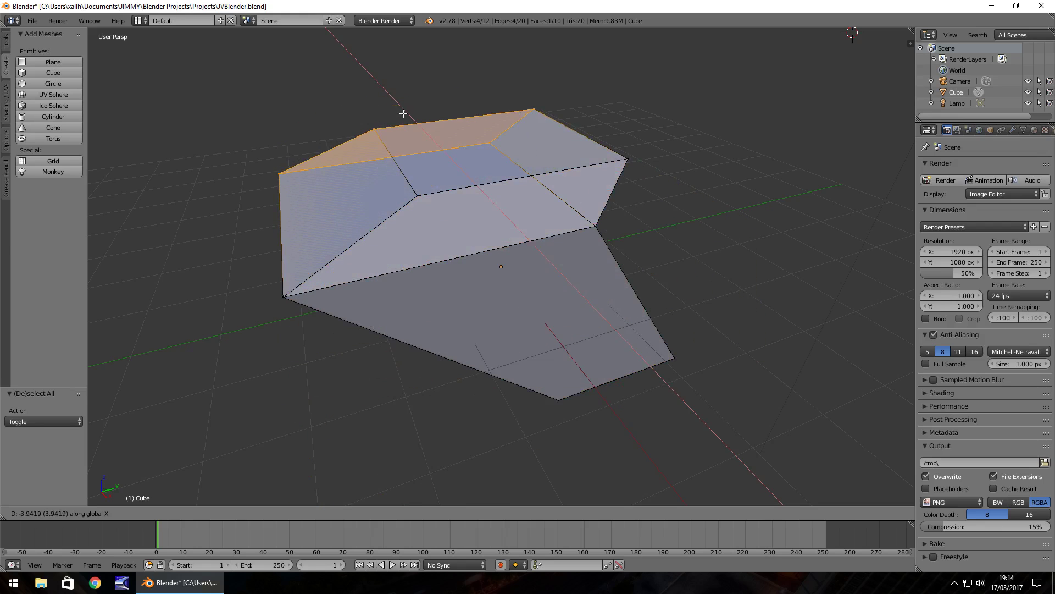
key(z)
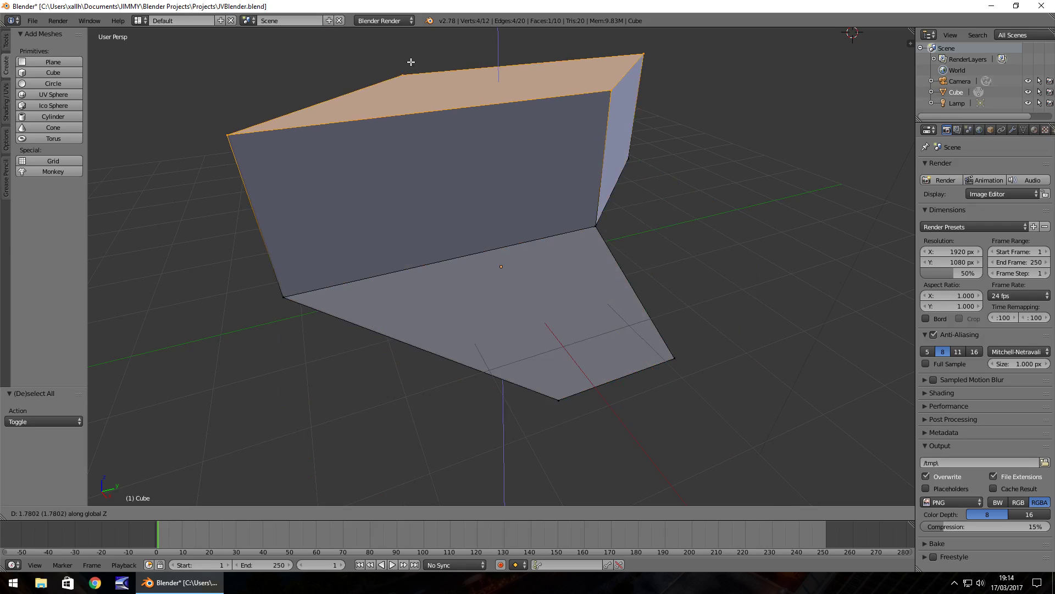
click(411, 60)
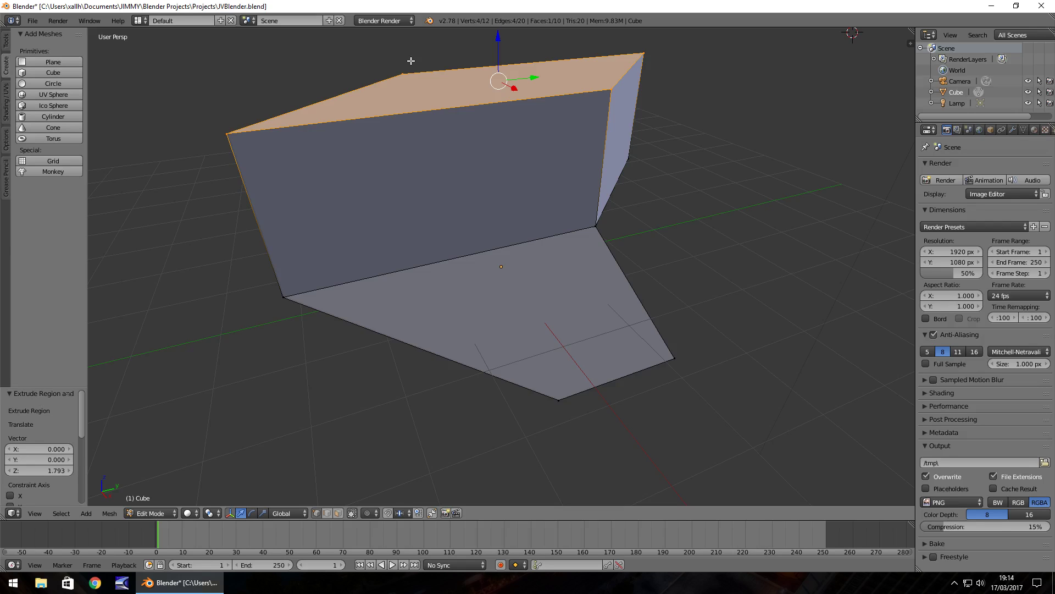
middle_drag(344, 177, 314, 181)
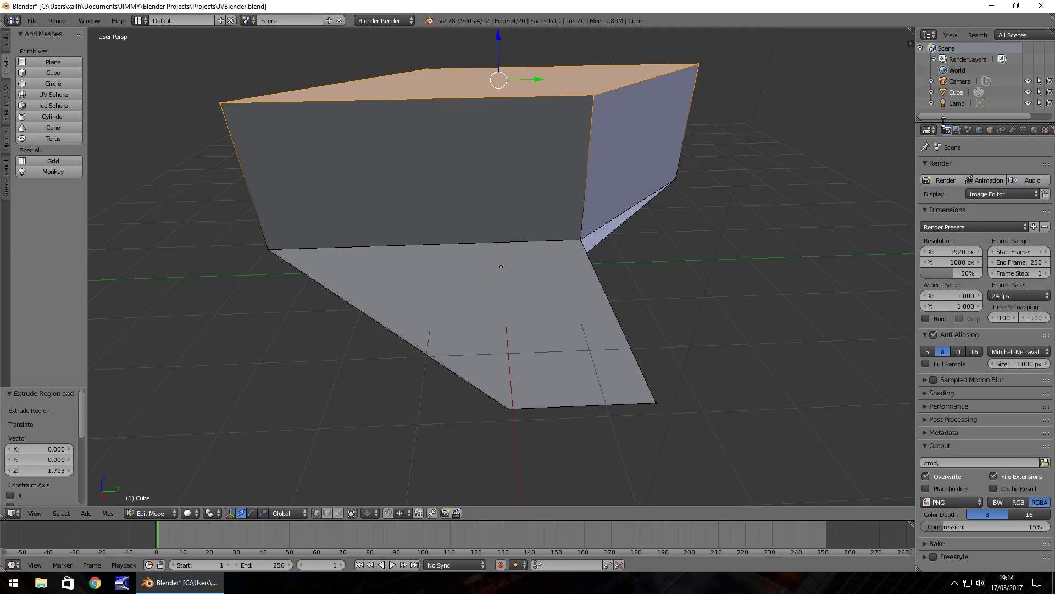
Delete the old distorted cube object from the scene and add a new cube mesh with radius 1.
right_click(955, 91)
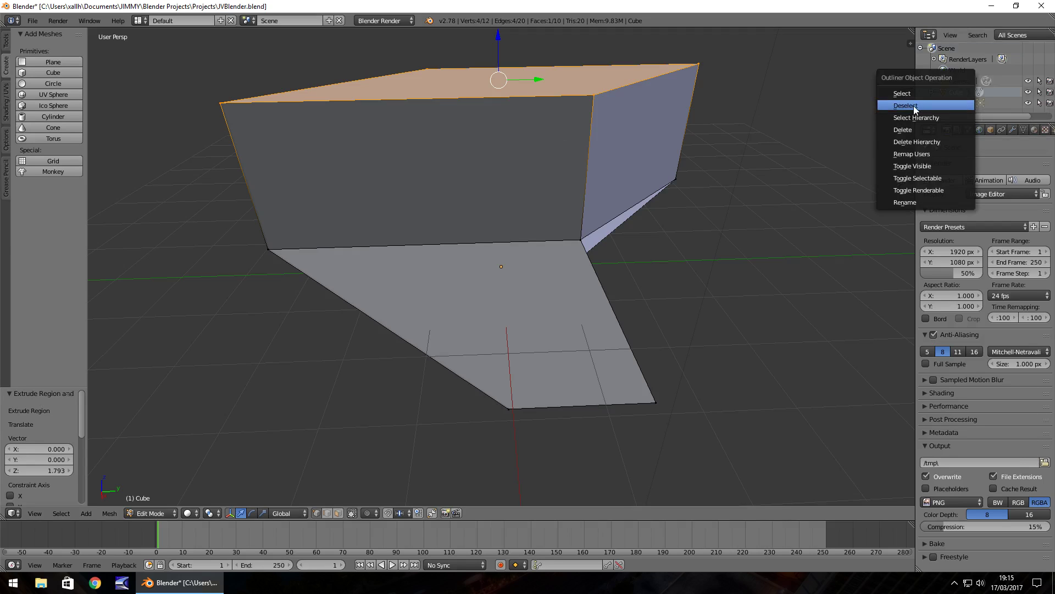
click(909, 128)
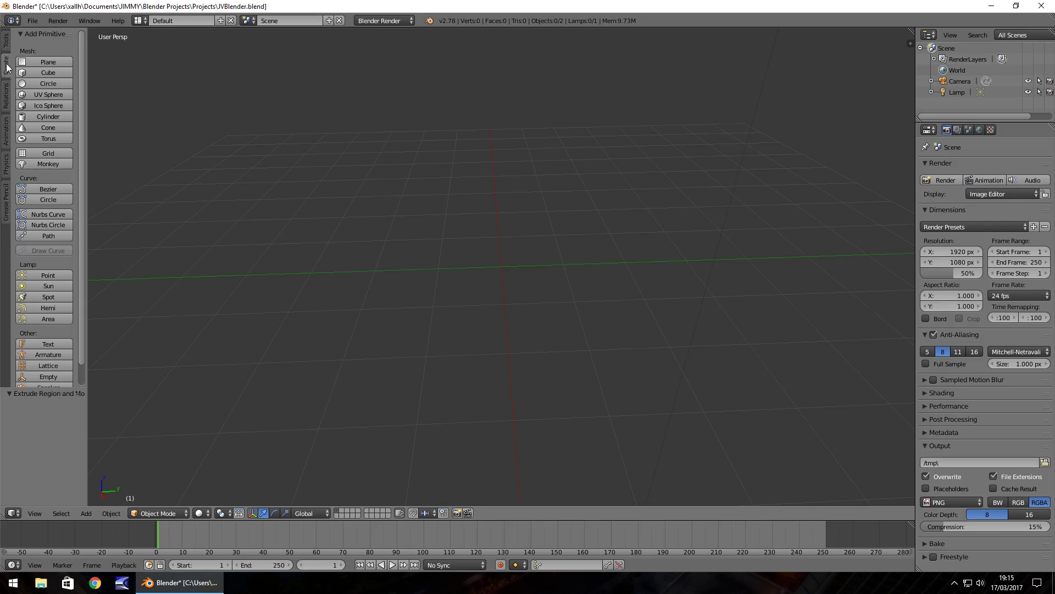
click(48, 73)
middle_drag(456, 186, 522, 141)
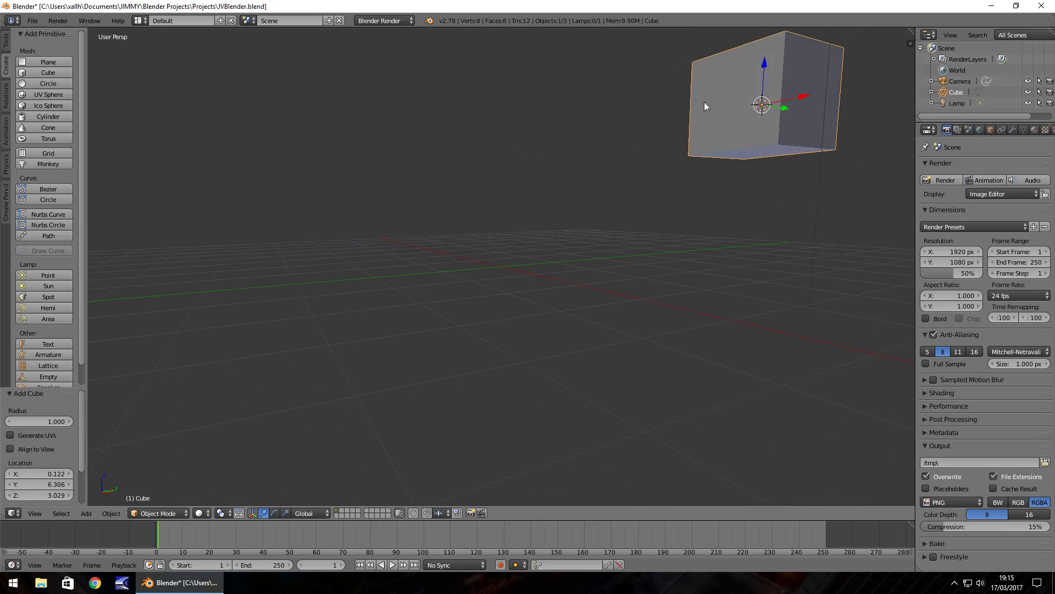
Move the new cube in several freehand moves to just above the centre of the grid and enter Edit Mode.
key(g)
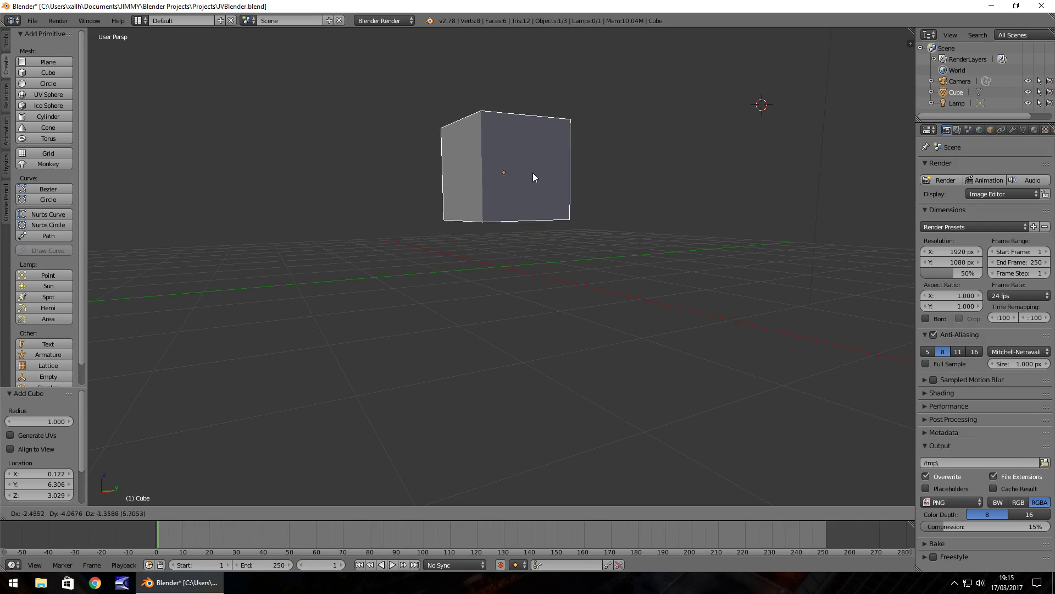
click(509, 218)
middle_drag(532, 170, 464, 195)
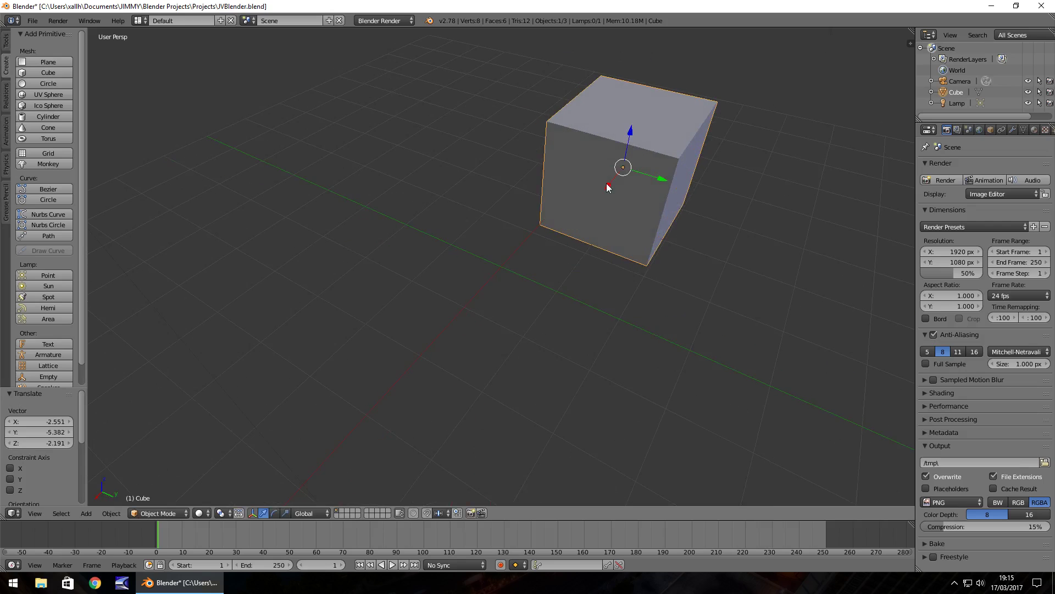
key(g)
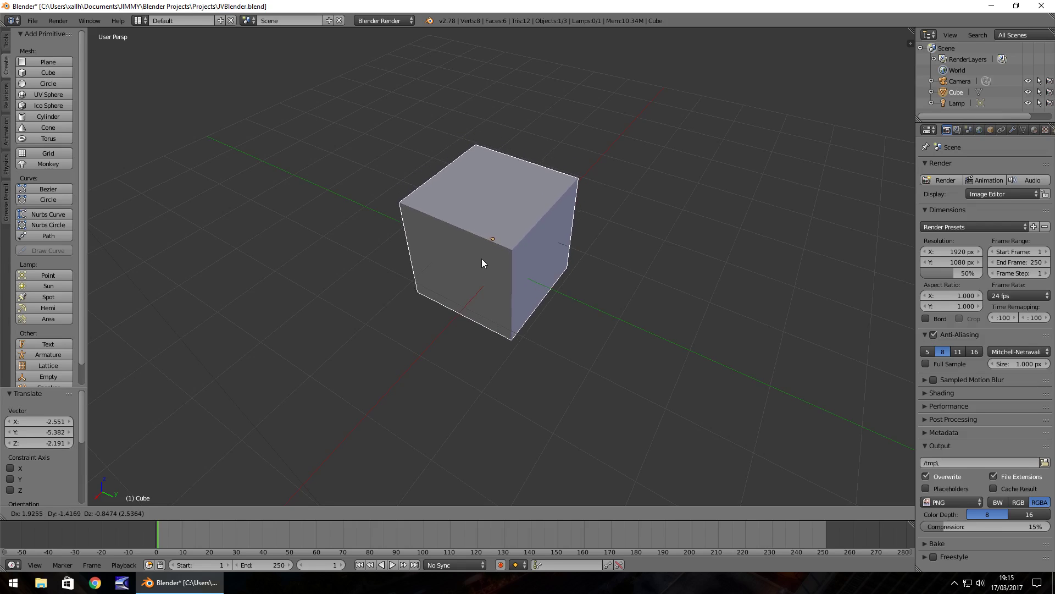
click(482, 260)
middle_drag(487, 258, 608, 204)
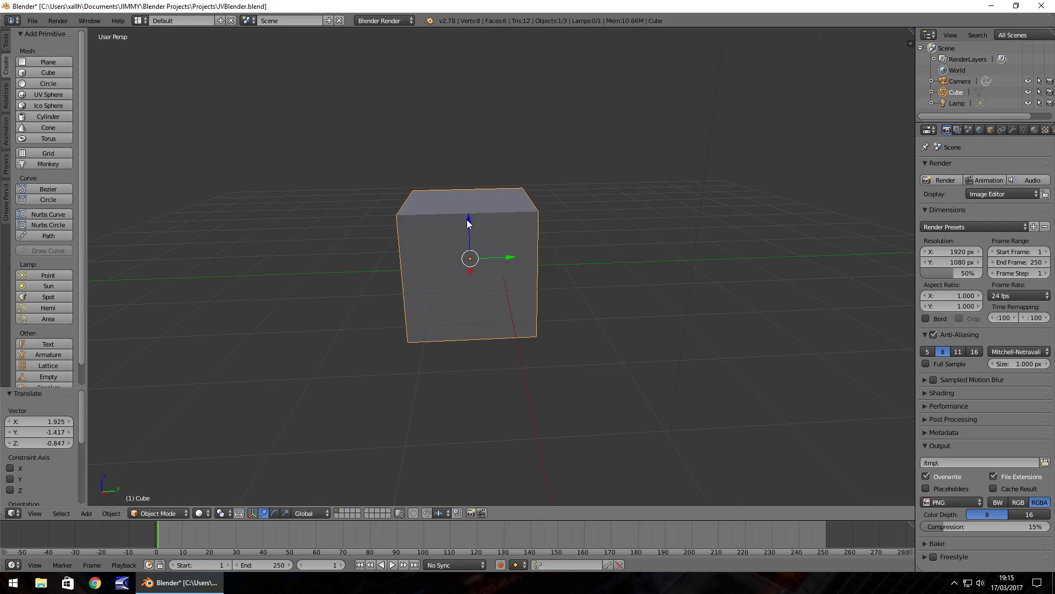
key(g)
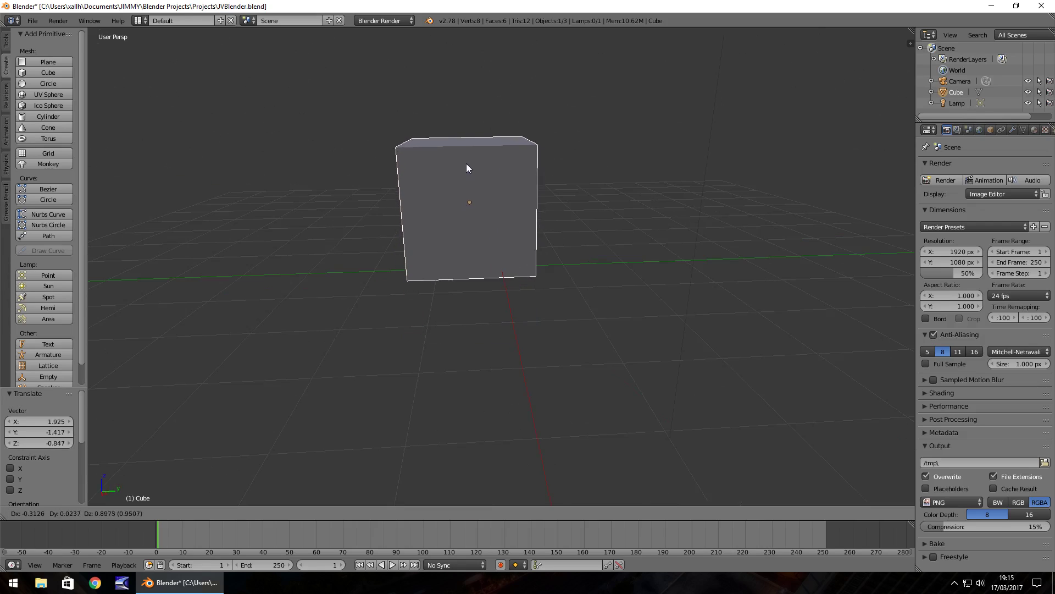
click(467, 183)
middle_drag(608, 184, 505, 211)
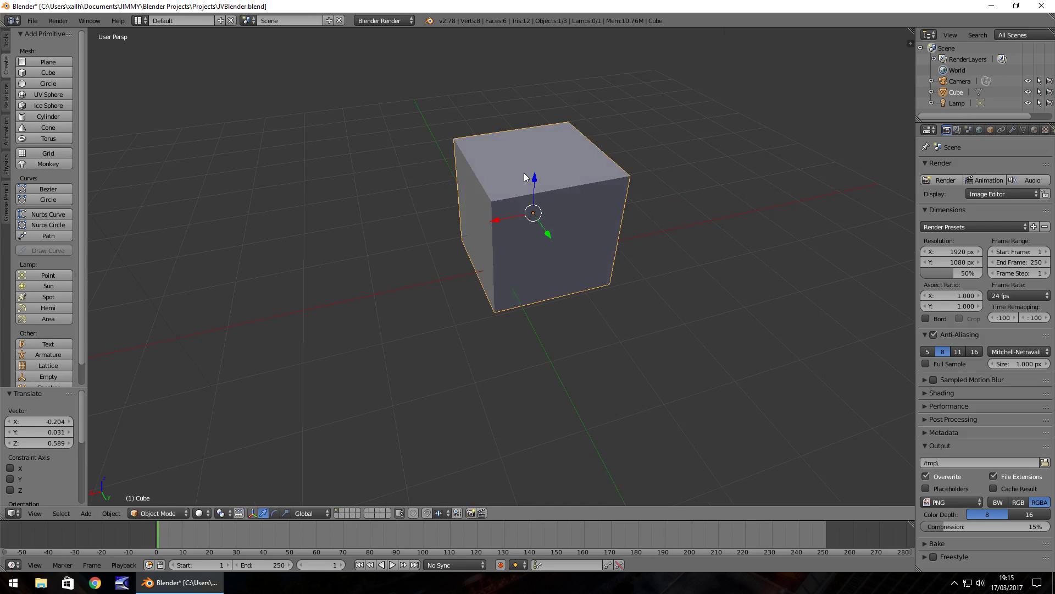
key(g)
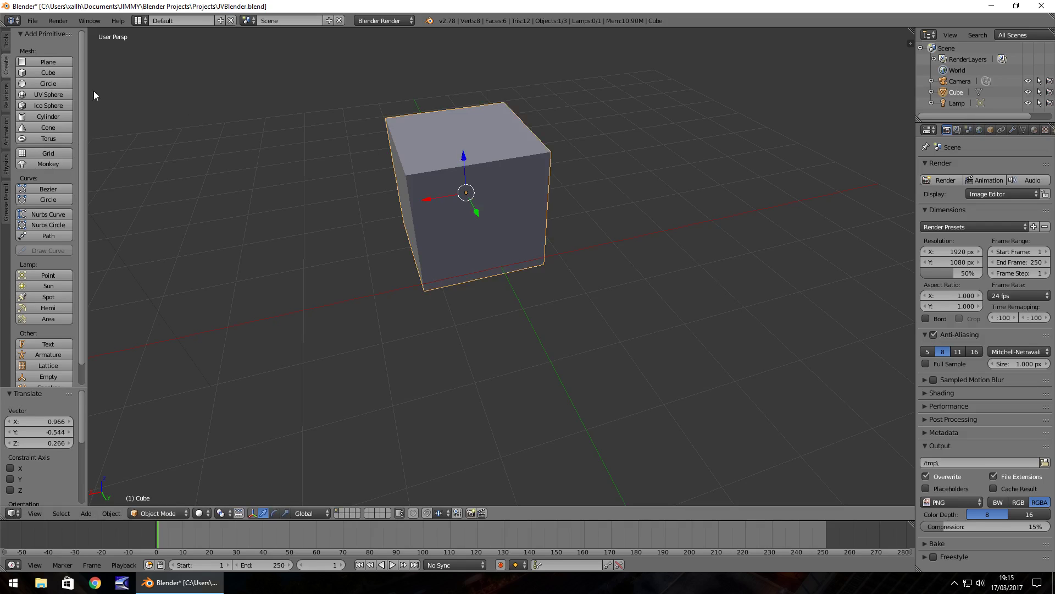
click(6, 43)
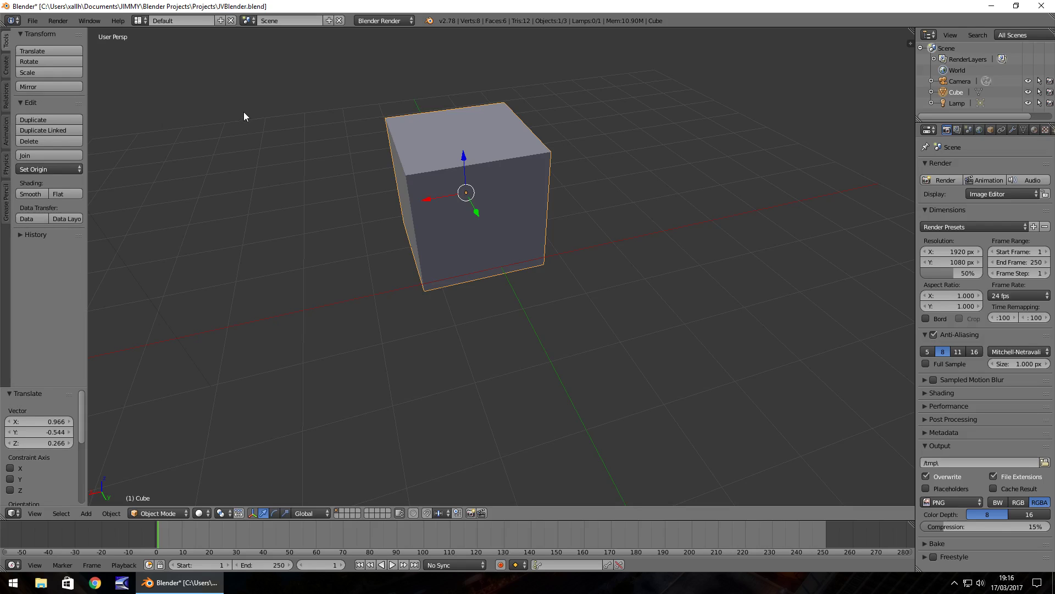
key(Tab)
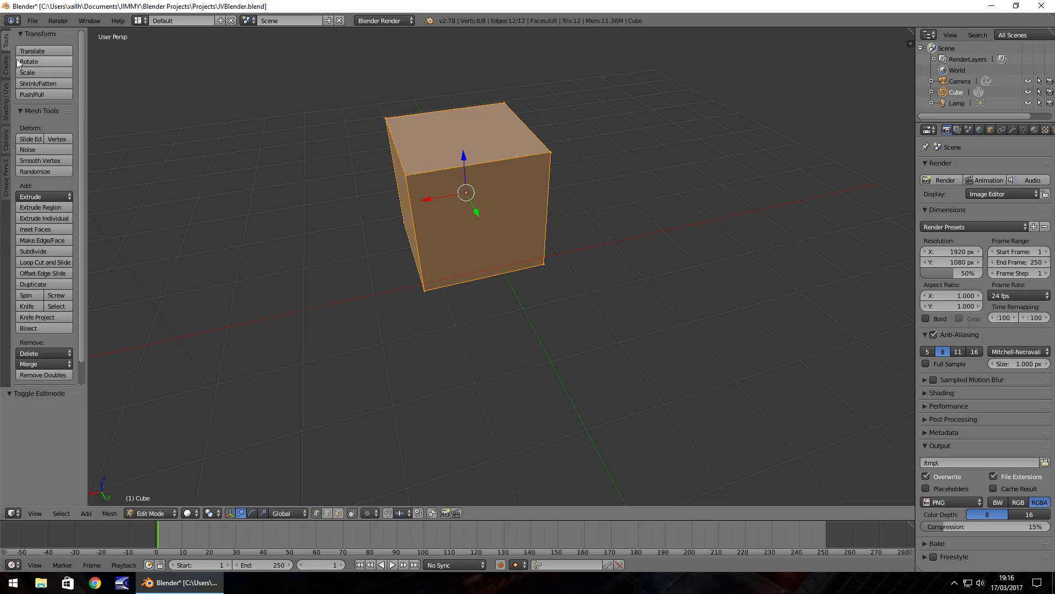
Subdivide the whole cube three times and revert to the unsubdivided mesh through the undo history.
click(37, 249)
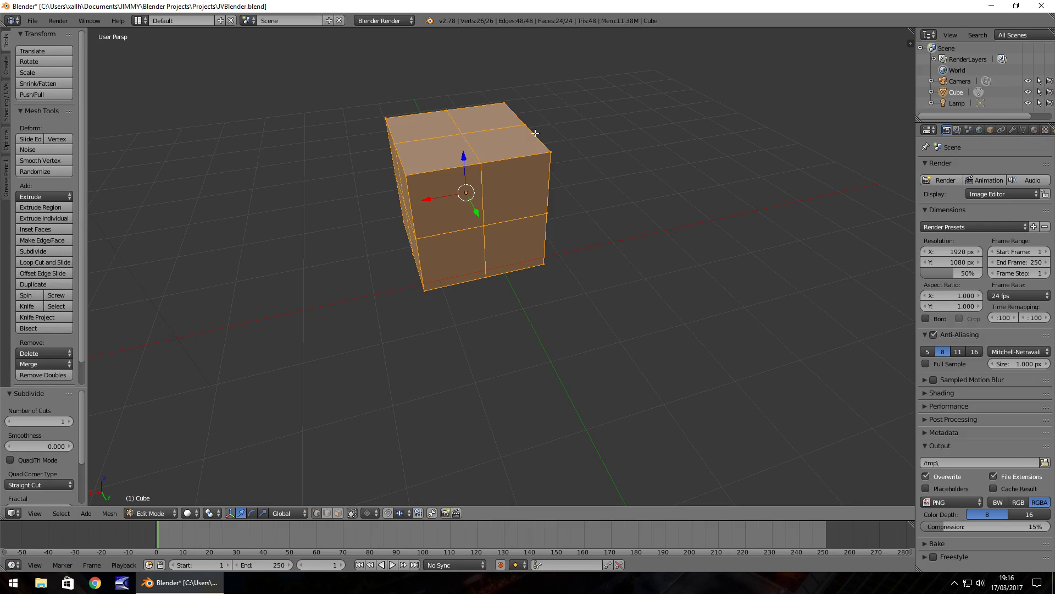
click(41, 251)
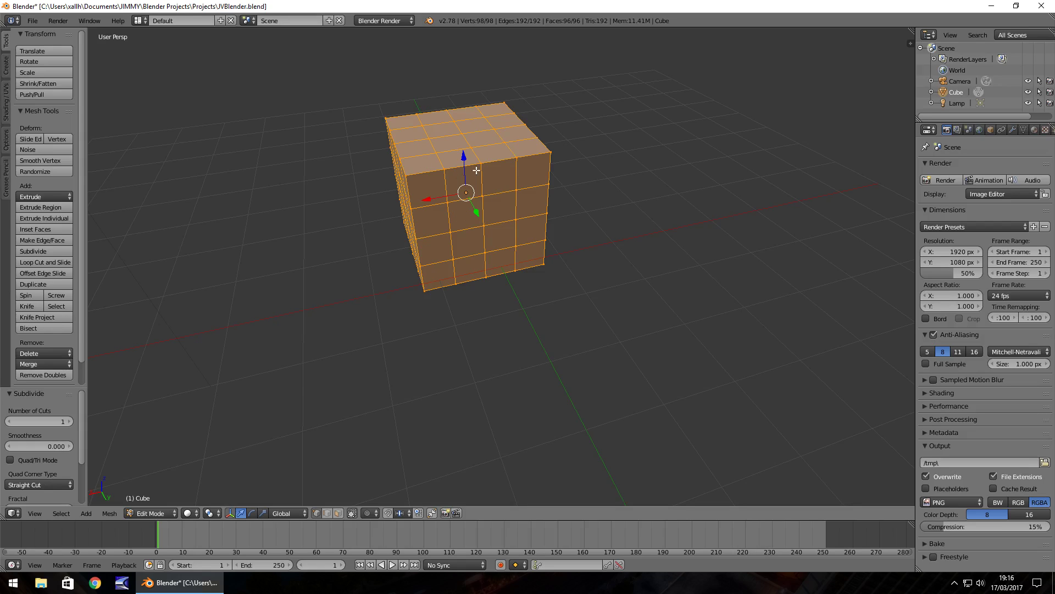
click(20, 251)
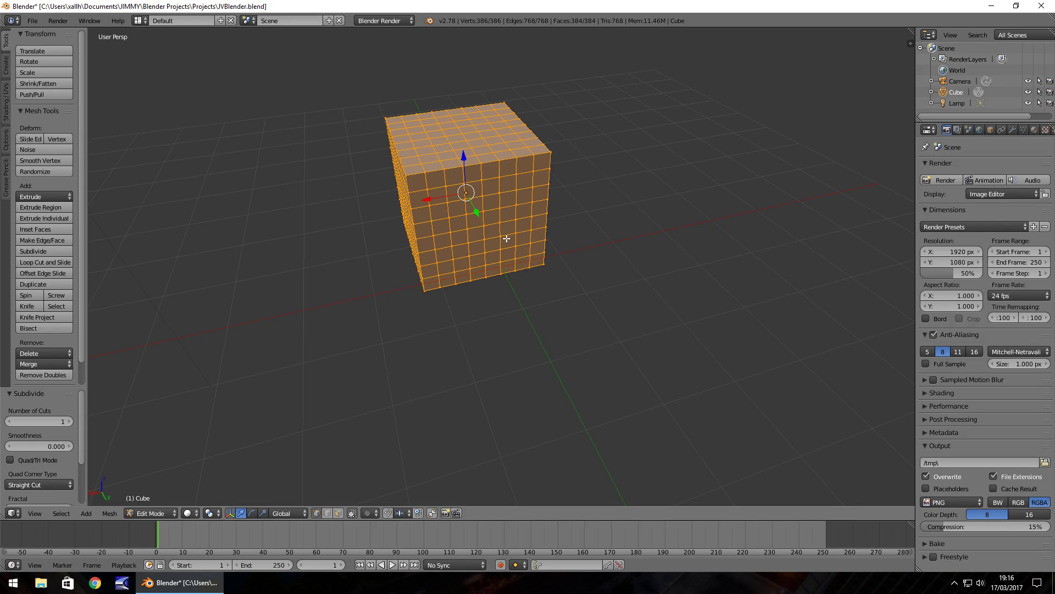
key(ctrl+alt+z)
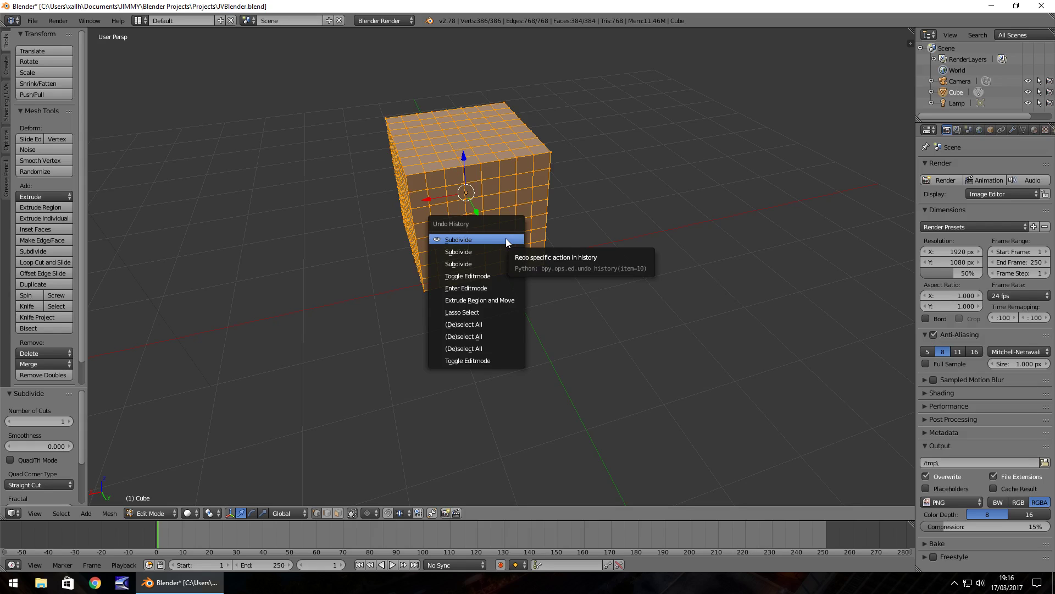
click(477, 276)
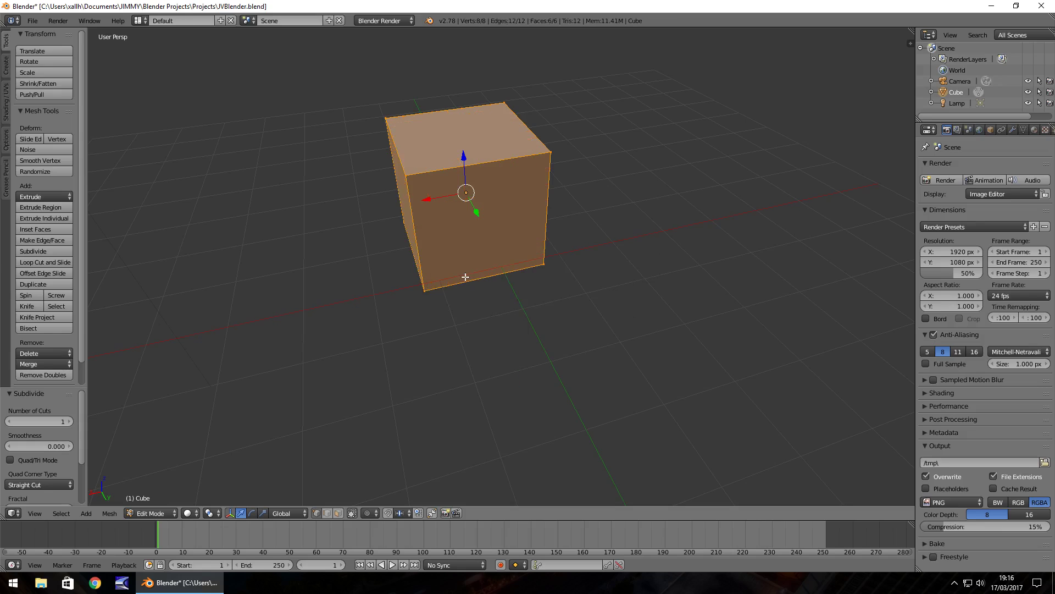
mouse_move(332, 177)
middle_down()
mouse_move(357, 203)
mouse_move(344, 193)
middle_up()
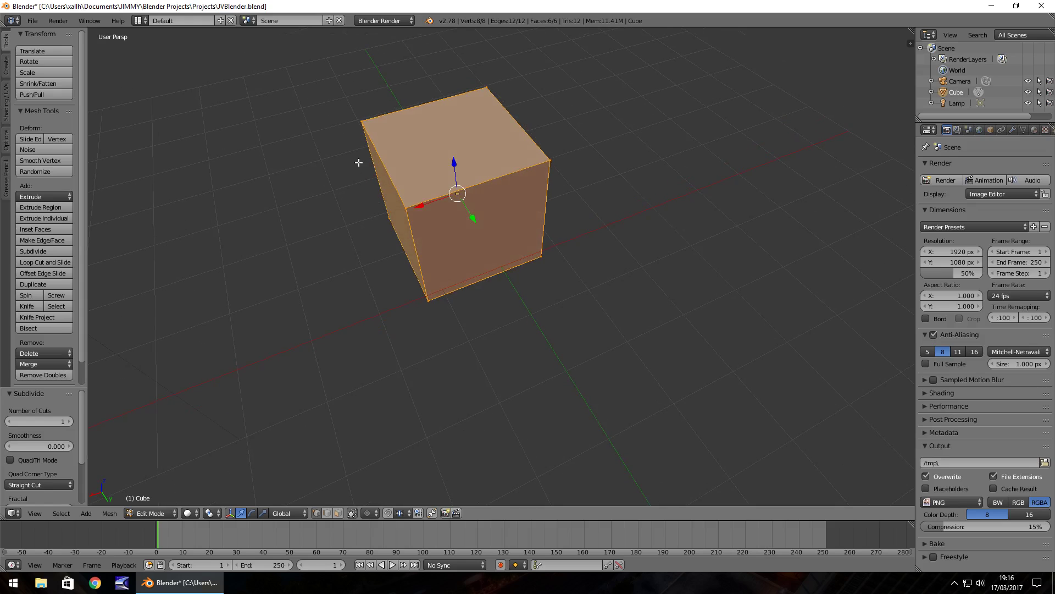
key(a)
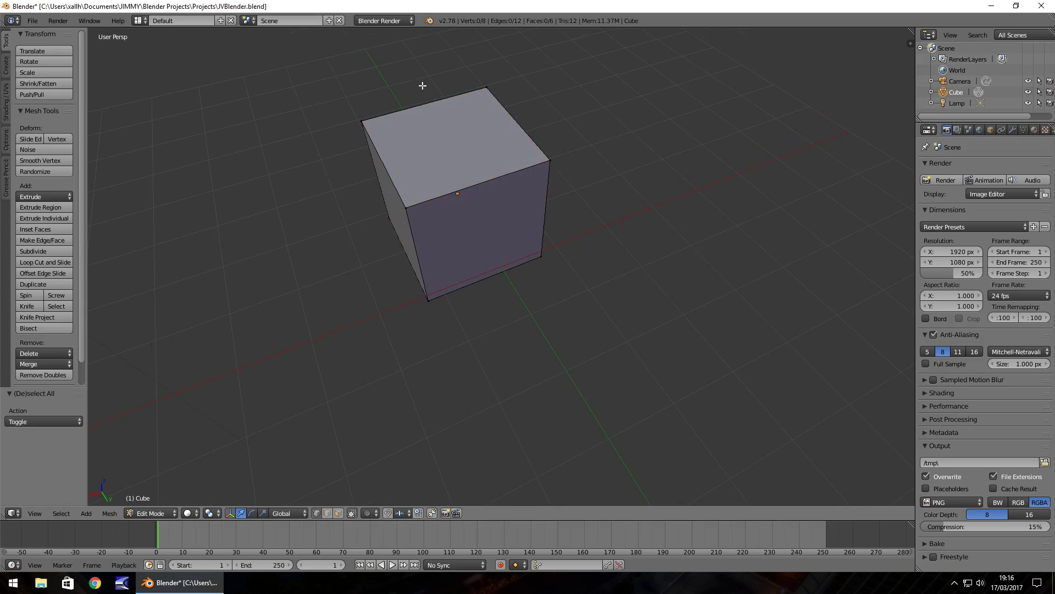
mouse_move(390, 96)
ctrl+mouse_down()
mouse_move(343, 126)
mouse_move(391, 221)
mouse_move(522, 204)
mouse_move(574, 173)
mouse_move(533, 105)
mouse_move(480, 71)
mouse_move(452, 72)
ctrl+mouse_up()
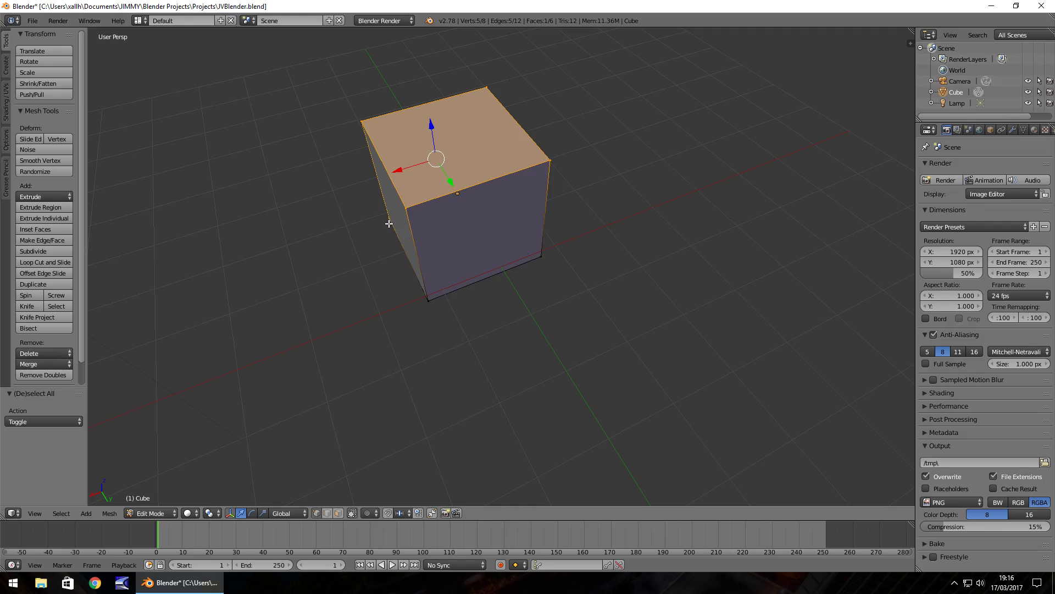
middle_drag(368, 229, 389, 243)
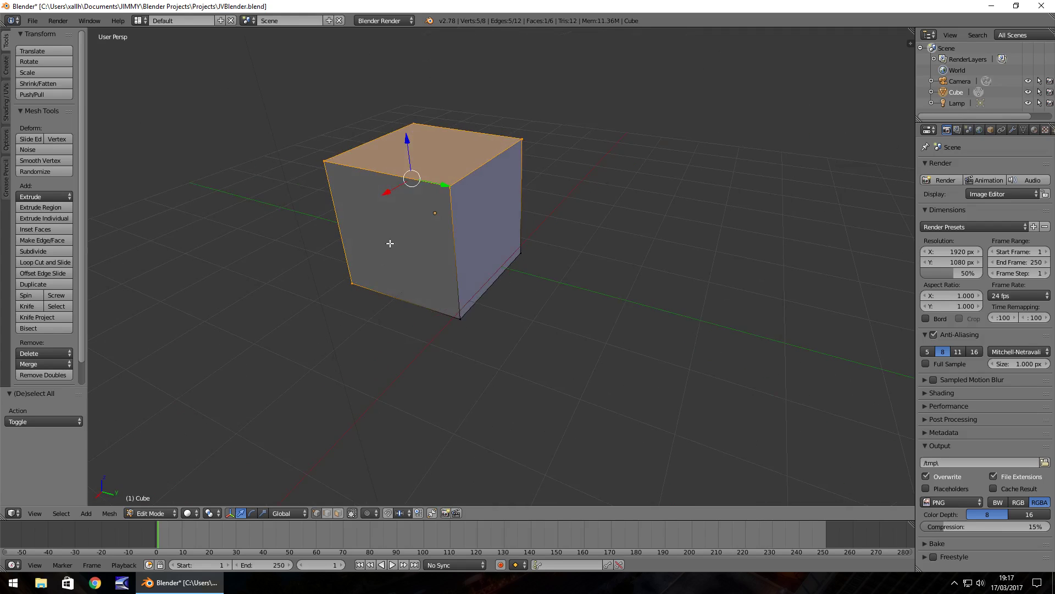
right_click(351, 283)
middle_drag(582, 202, 476, 217)
Deselect everything, lasso-select only the four vertices of the cube's upper face and subdivide that face three times.
key(a)
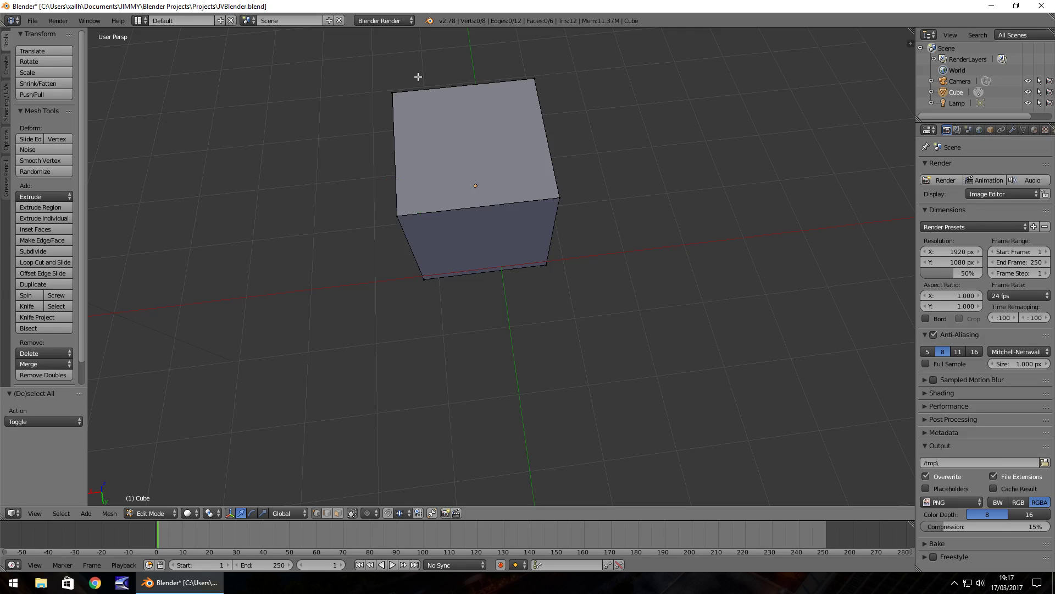
mouse_move(408, 74)
ctrl+mouse_down()
mouse_move(350, 173)
mouse_move(390, 228)
mouse_move(437, 235)
mouse_move(583, 214)
mouse_move(589, 145)
mouse_move(537, 63)
ctrl+mouse_up()
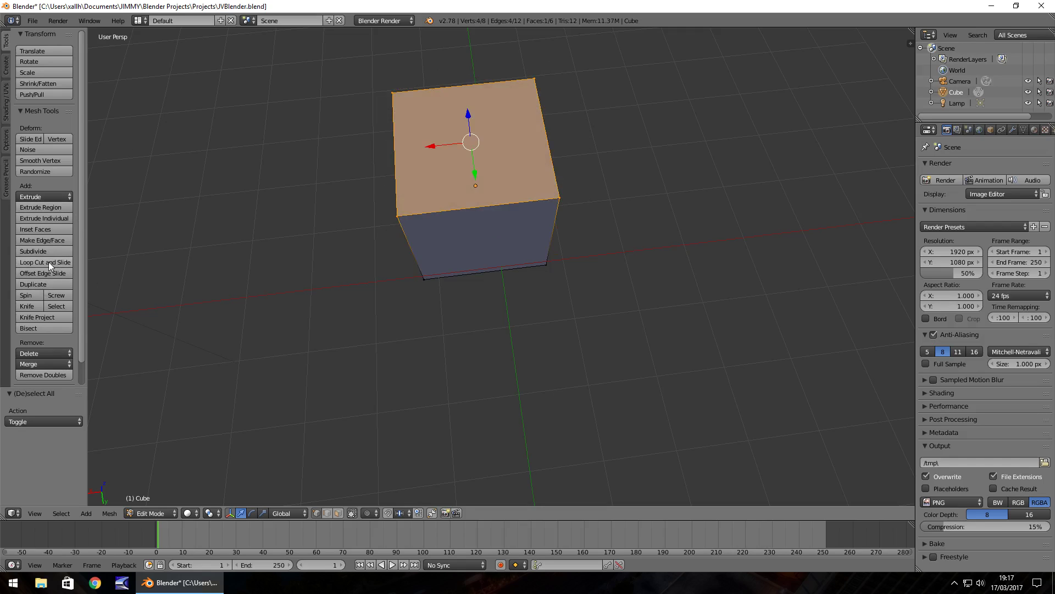
click(36, 251)
click(36, 251)
click(36, 252)
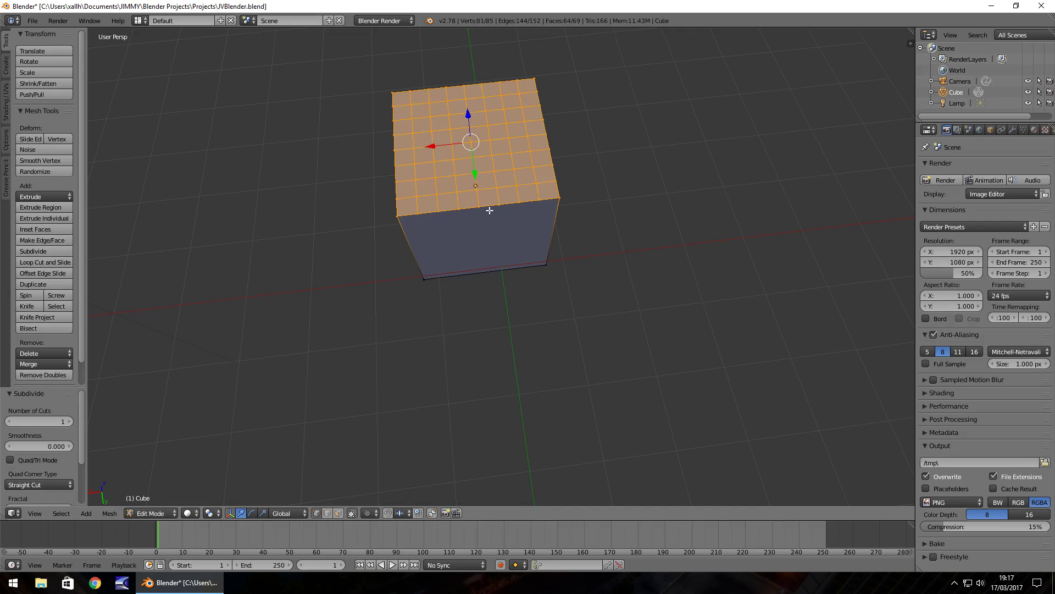
Lasso-select the upper face's inner grid, leaving its outer ring of faces unselected, and extrude it about 1.37 units down into the cube.
middle_drag(558, 257, 552, 220)
middle_drag(456, 221, 427, 279)
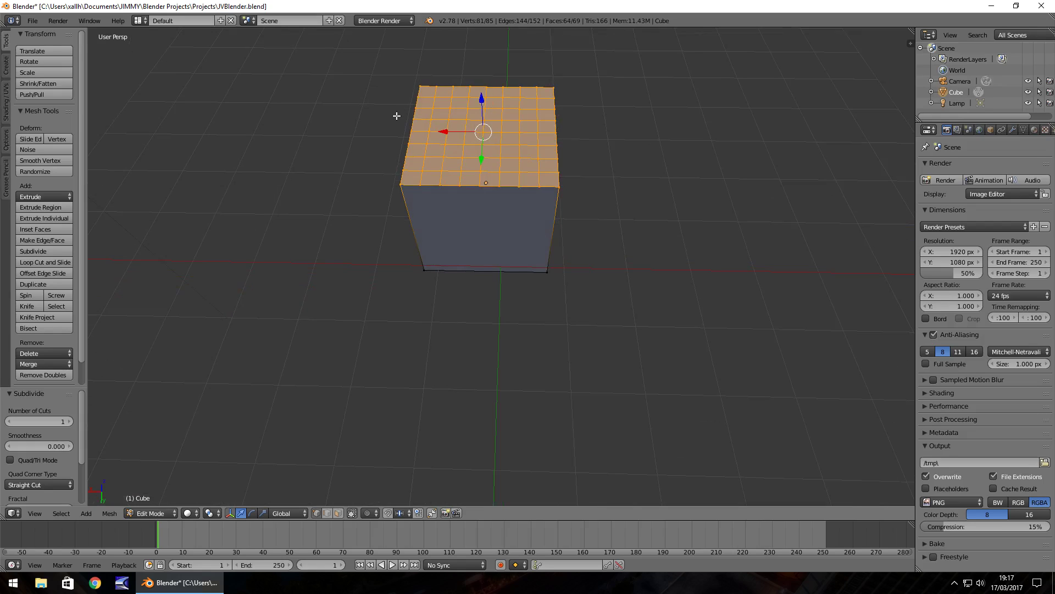
key(a)
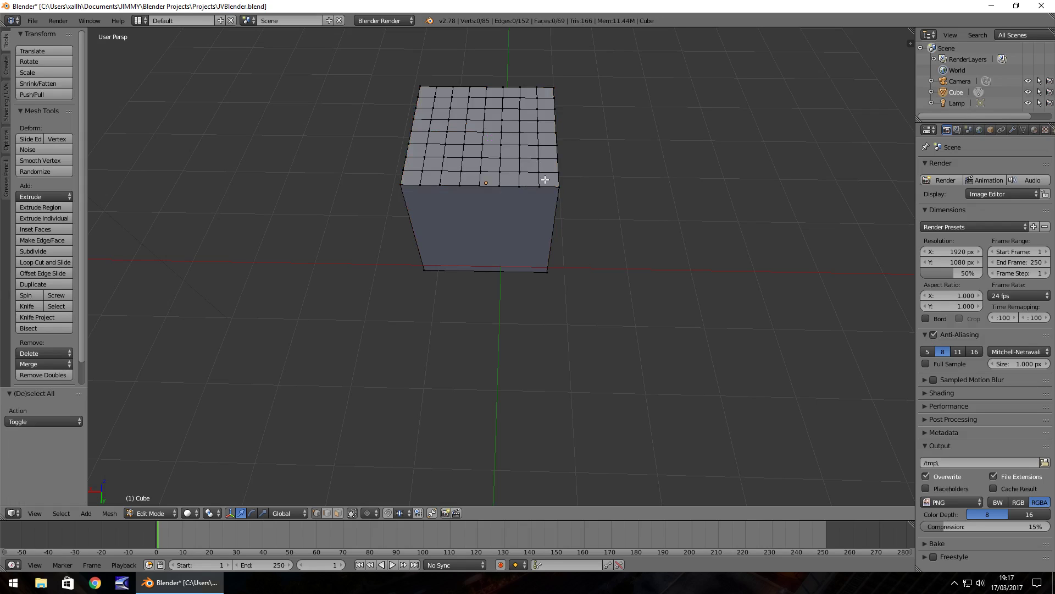
mouse_move(546, 180)
ctrl+mouse_down()
mouse_move(541, 96)
mouse_move(523, 93)
mouse_move(431, 93)
mouse_move(417, 175)
ctrl+mouse_up()
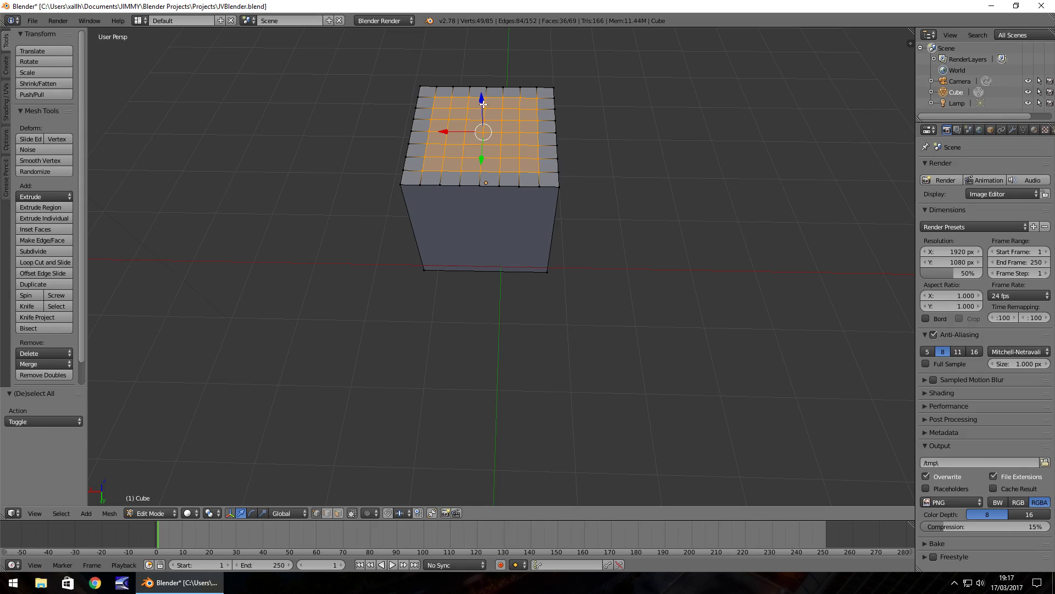
key(e)
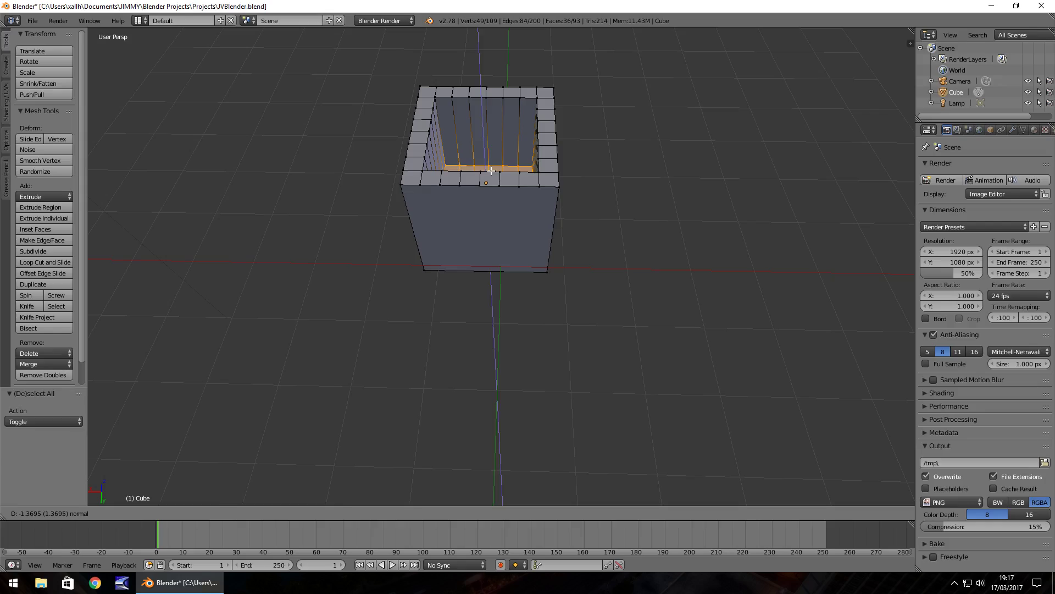
click(491, 171)
middle_drag(522, 196, 251, 183)
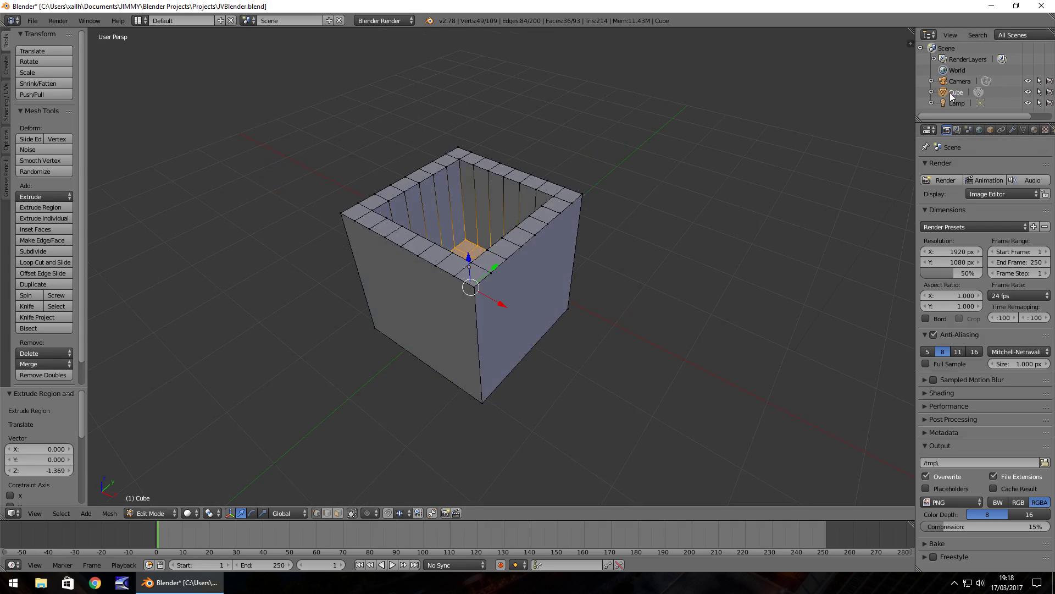
Rename the hollowed cube object as Container, then deselect its mesh and return to Object Mode.
click(991, 129)
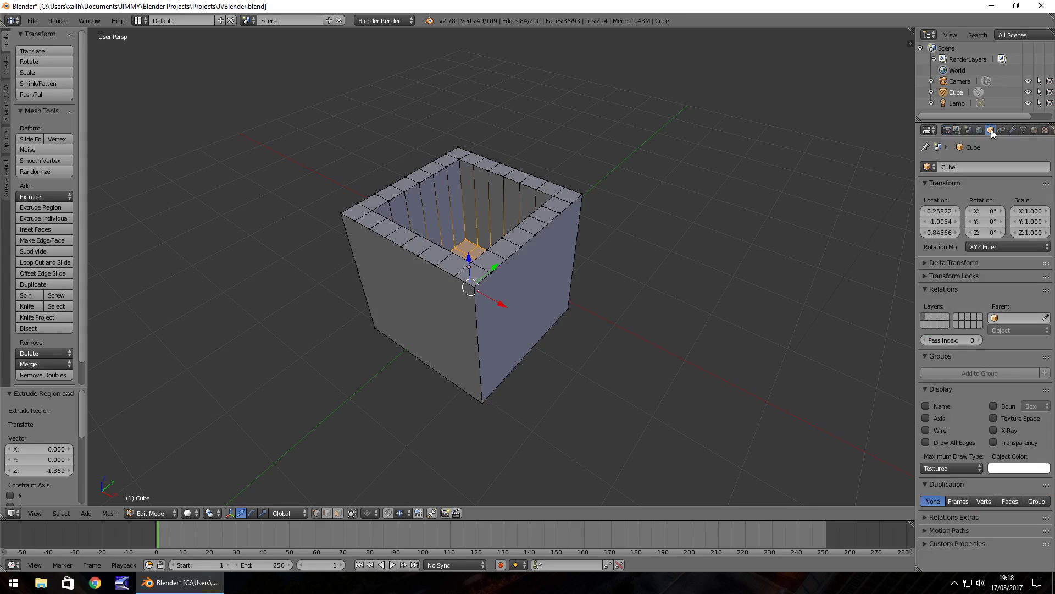
click(964, 167)
text(Container)
key(Return)
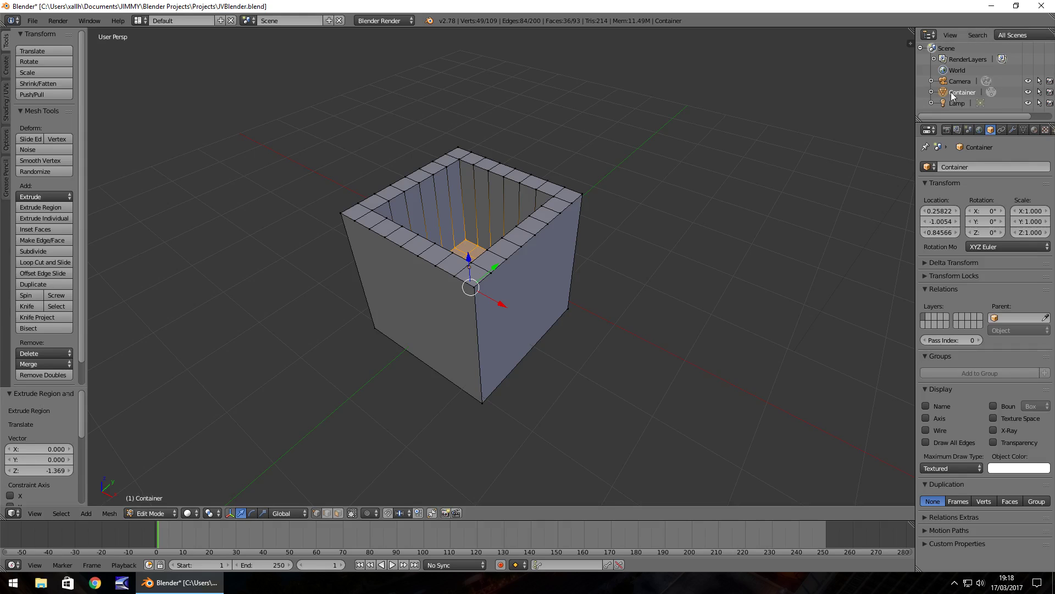
middle_drag(578, 242, 635, 236)
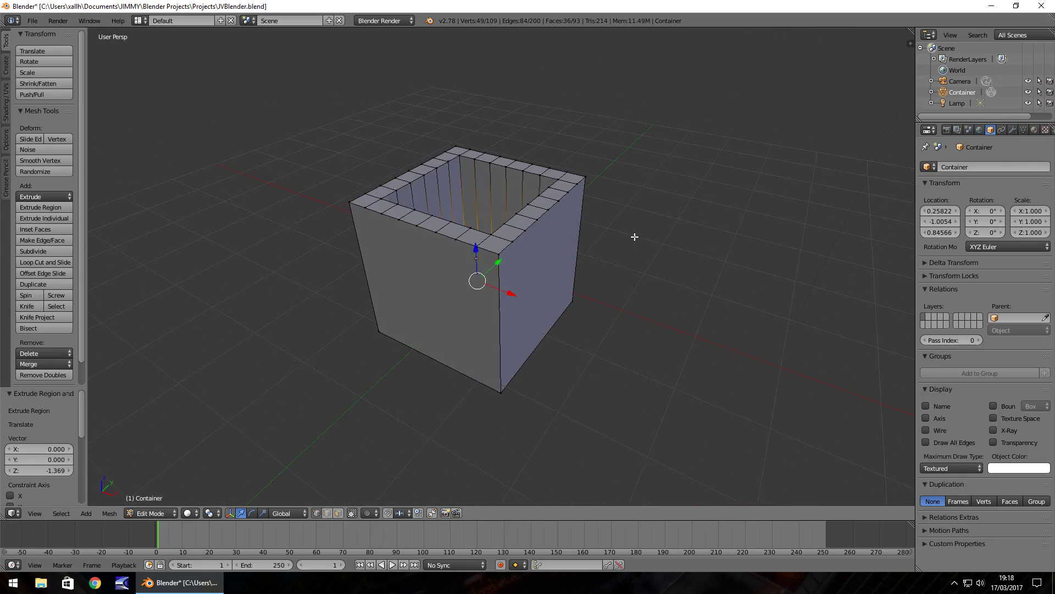
key(a)
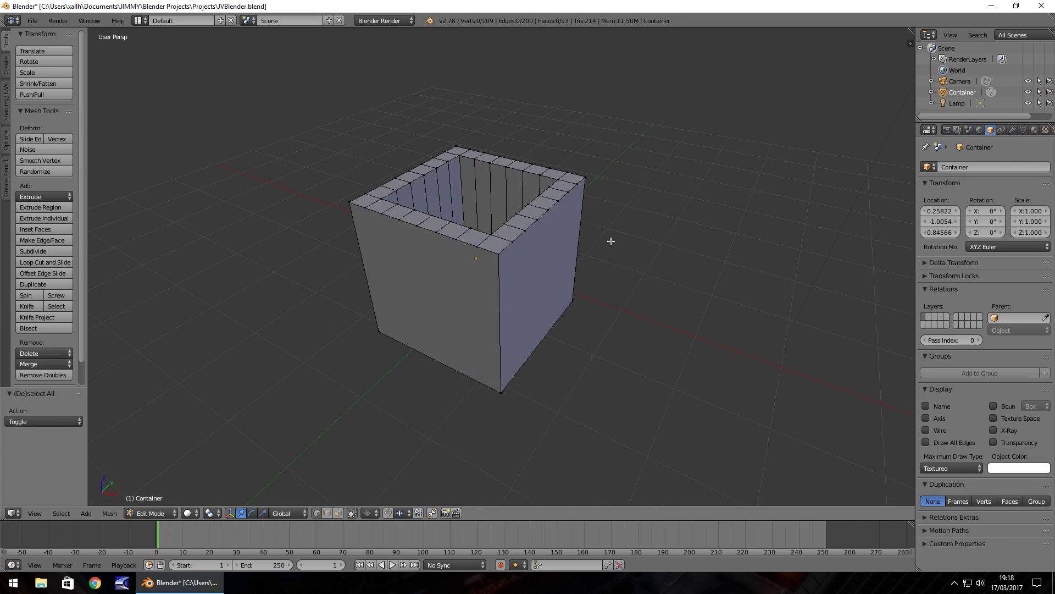
key(Tab)
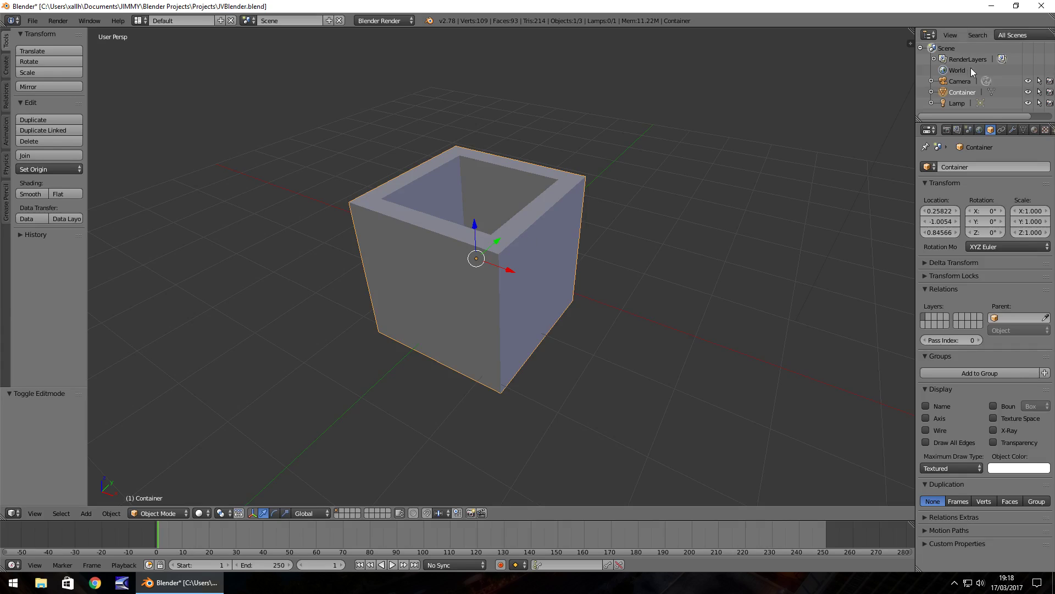
Add a new cube mesh with radius 1 to the scene and rename it as Lid.
click(958, 82)
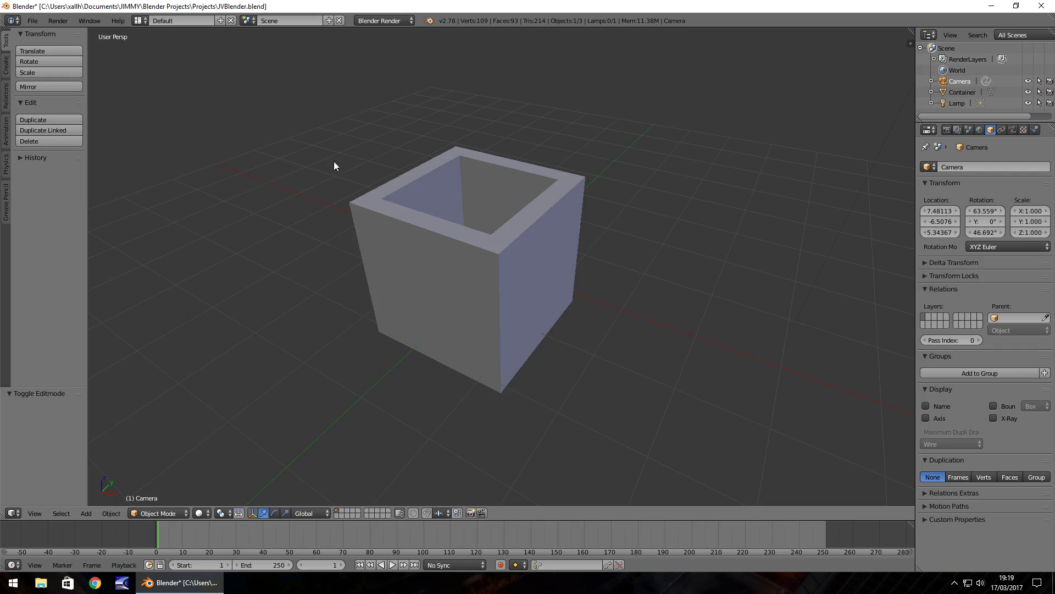
click(7, 67)
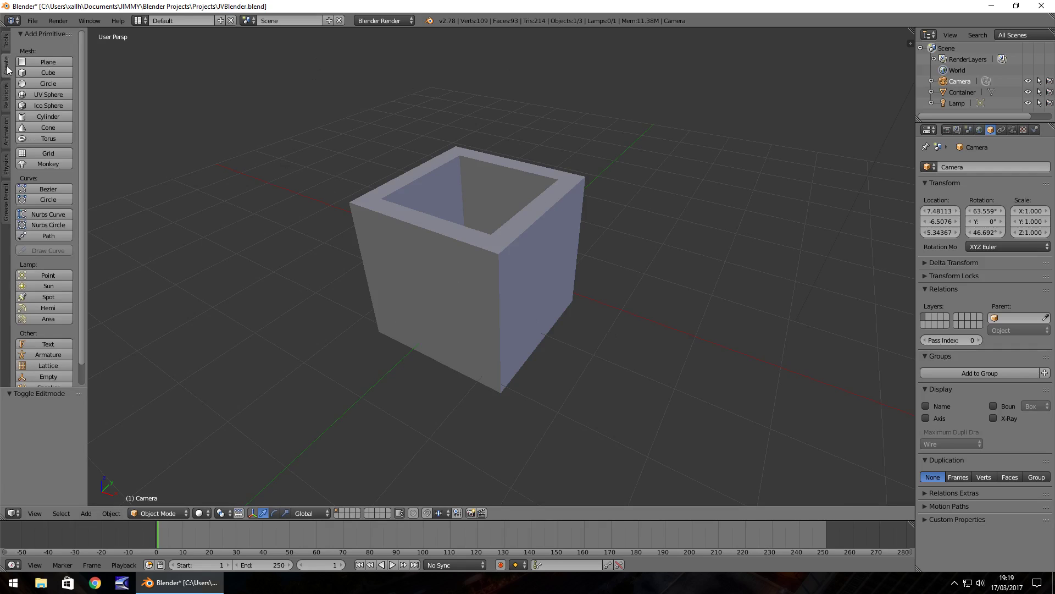
click(49, 74)
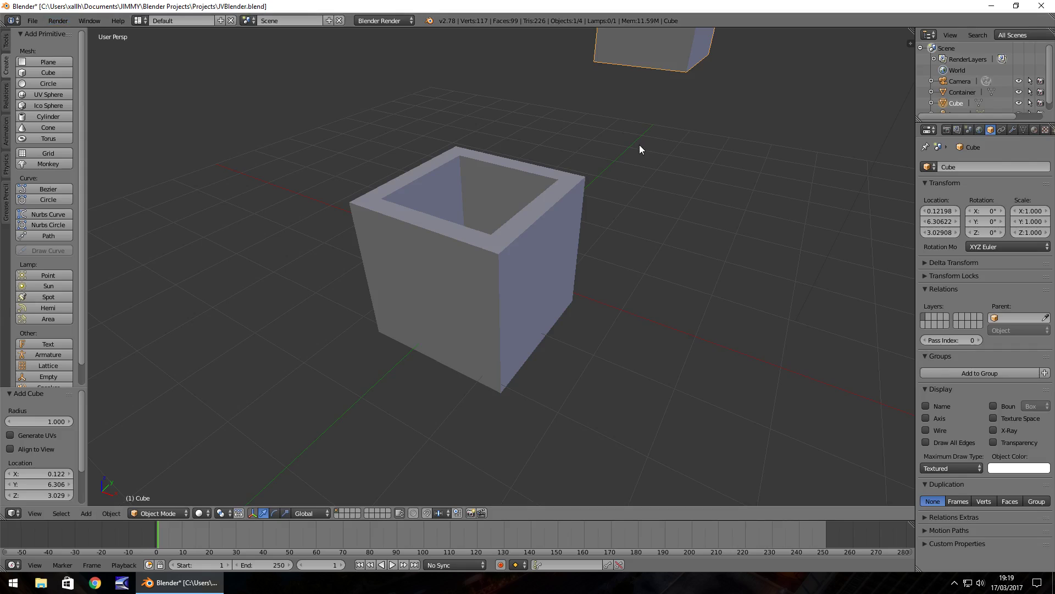
scroll(961, 93, down, 1)
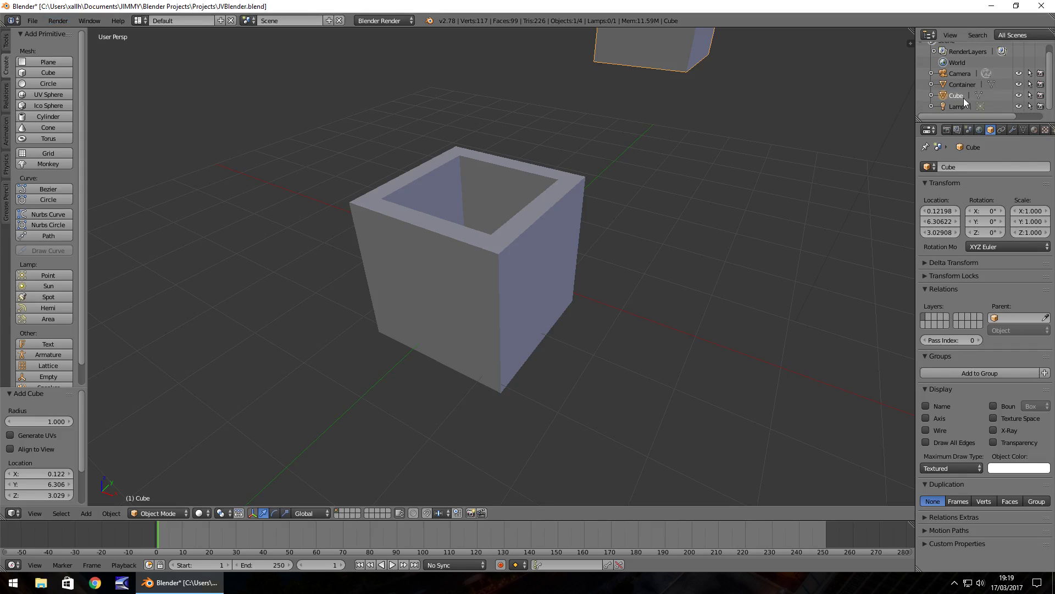
click(955, 164)
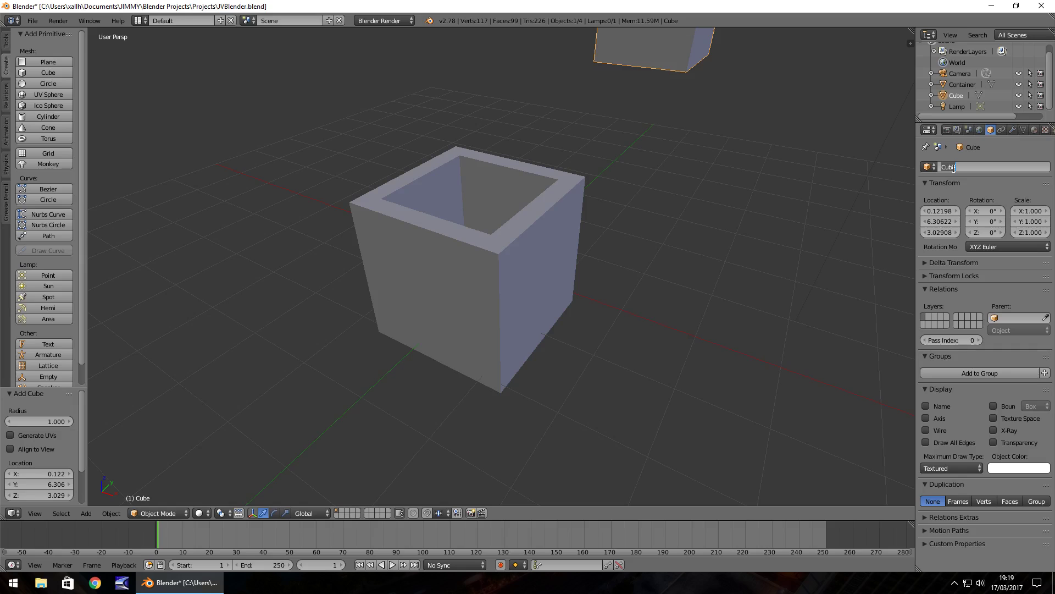
text(Lid)
key(Return)
Move the Lid cube along the X and Y axes to above the container, at about X 0.34 and Y -0.69.
middle_drag(750, 153, 735, 134)
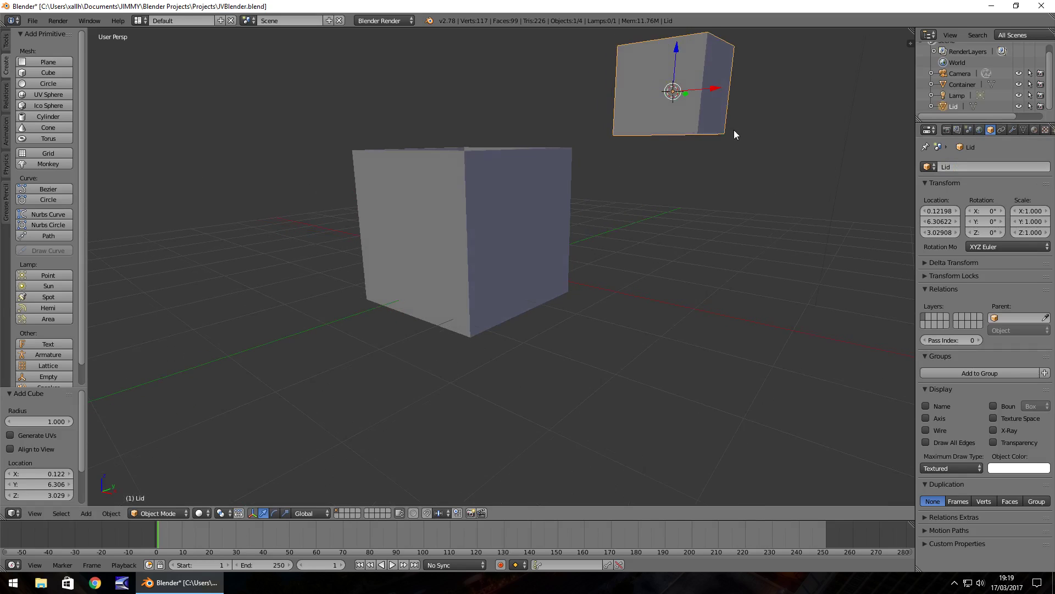
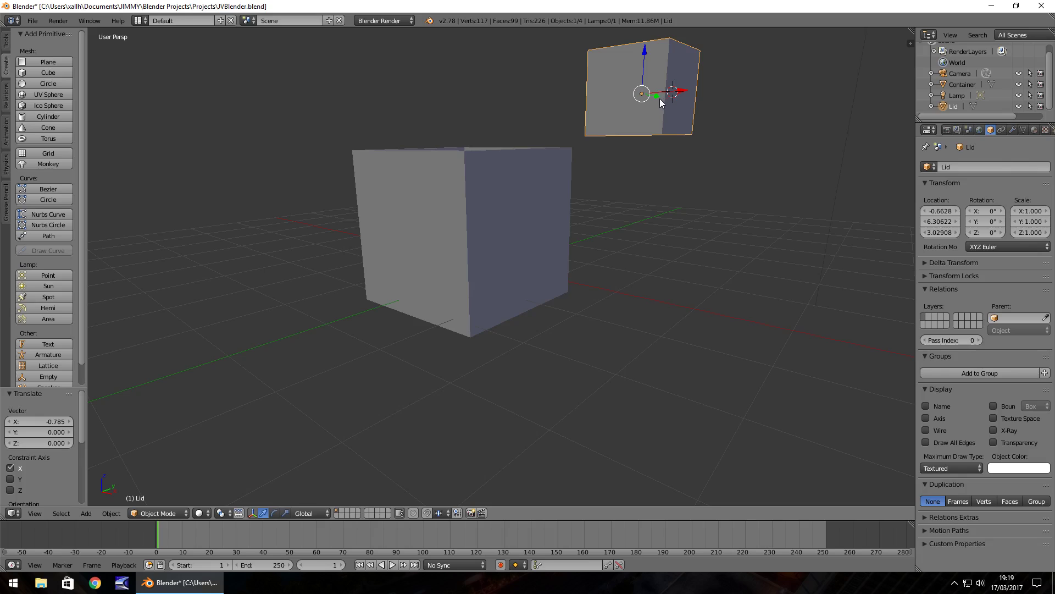
drag(654, 99, 476, 114)
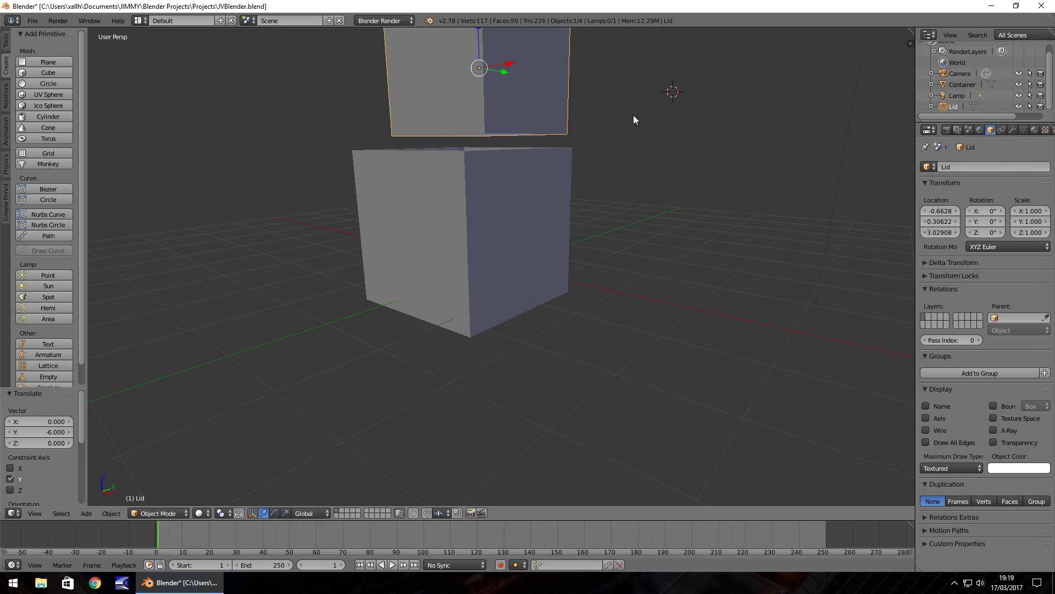
middle_drag(631, 118, 584, 193)
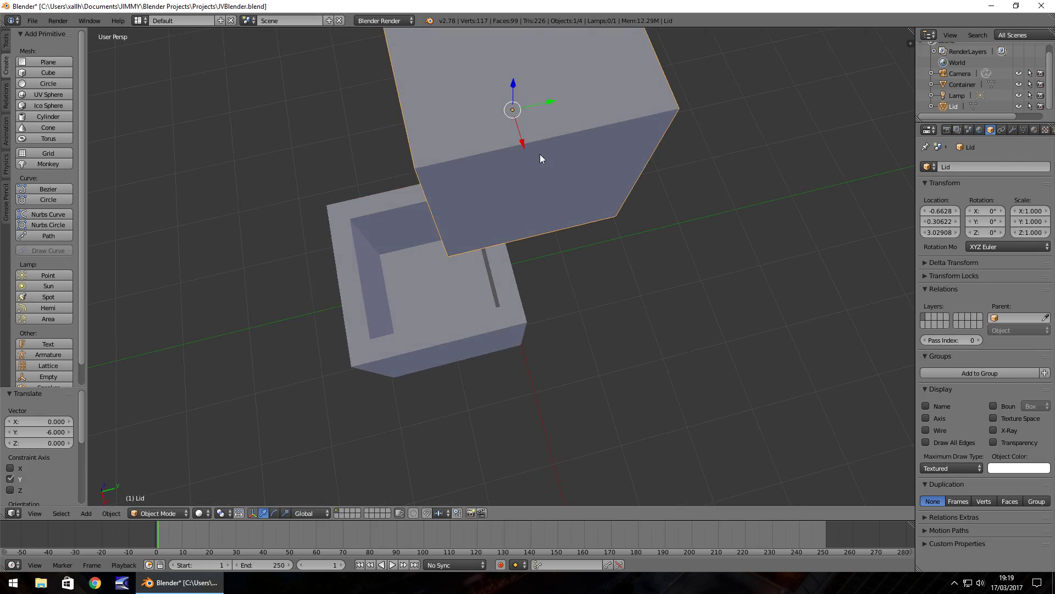
drag(551, 103, 475, 124)
drag(419, 162, 432, 226)
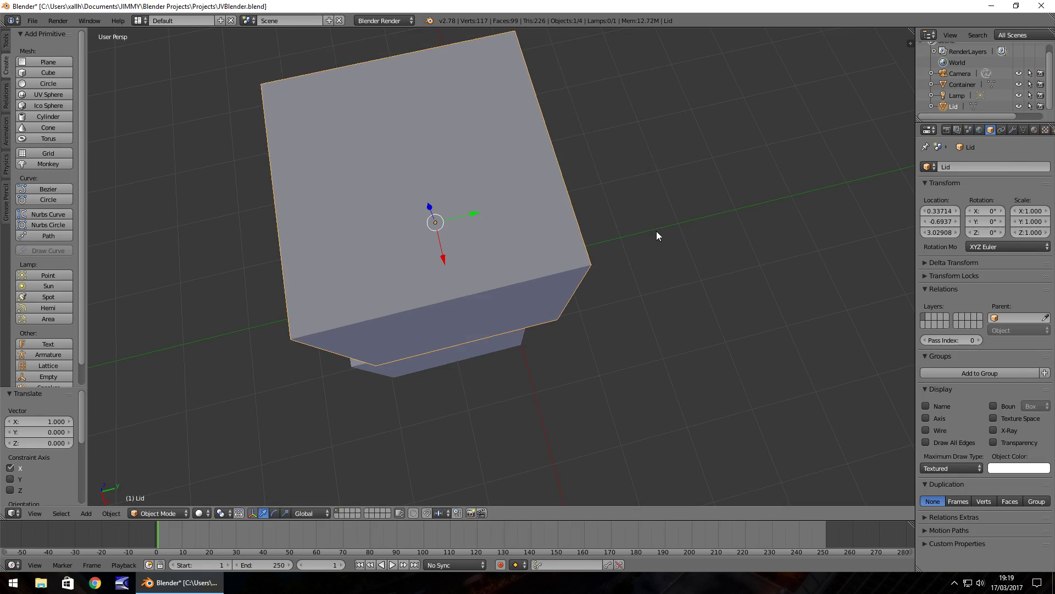
middle_drag(657, 235, 681, 222)
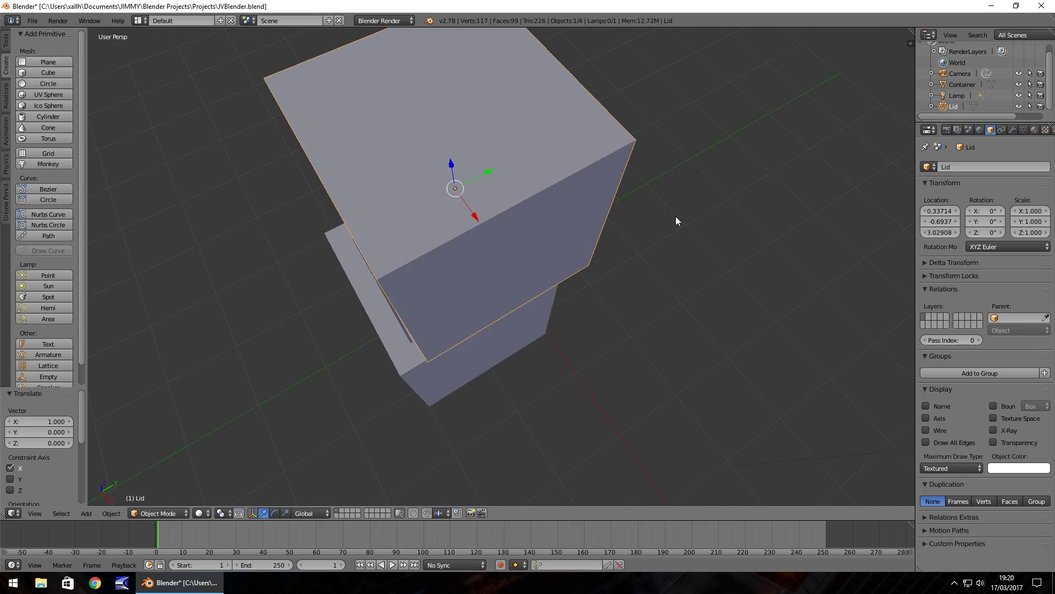
Enter Edit Mode on the Lid, deselect its mesh and lasso-select only its upper face.
key(Tab)
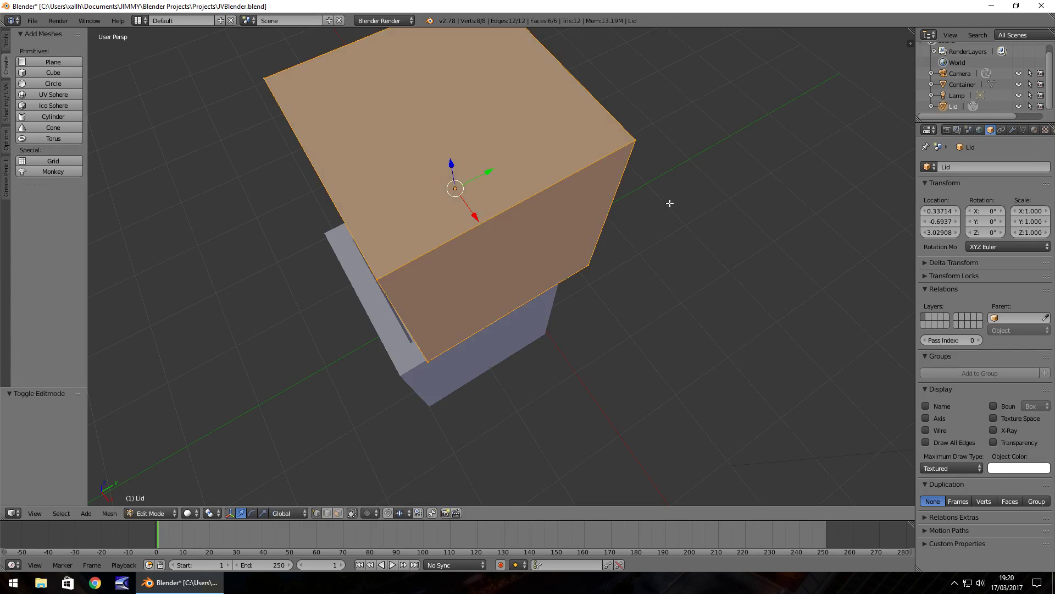
key(a)
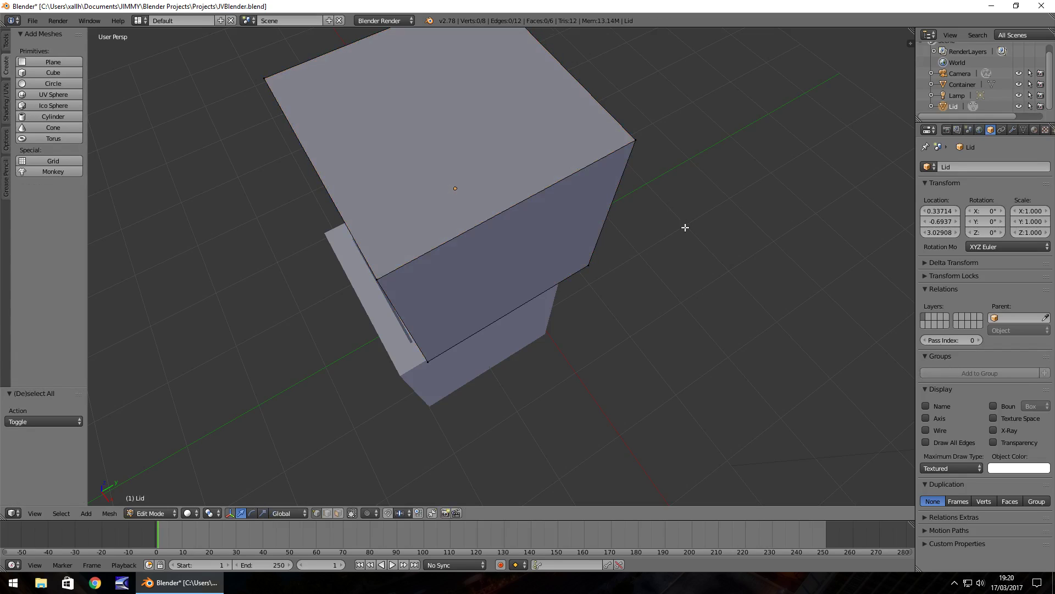
mouse_move(690, 241)
middle_down()
mouse_move(685, 228)
mouse_move(699, 259)
middle_up()
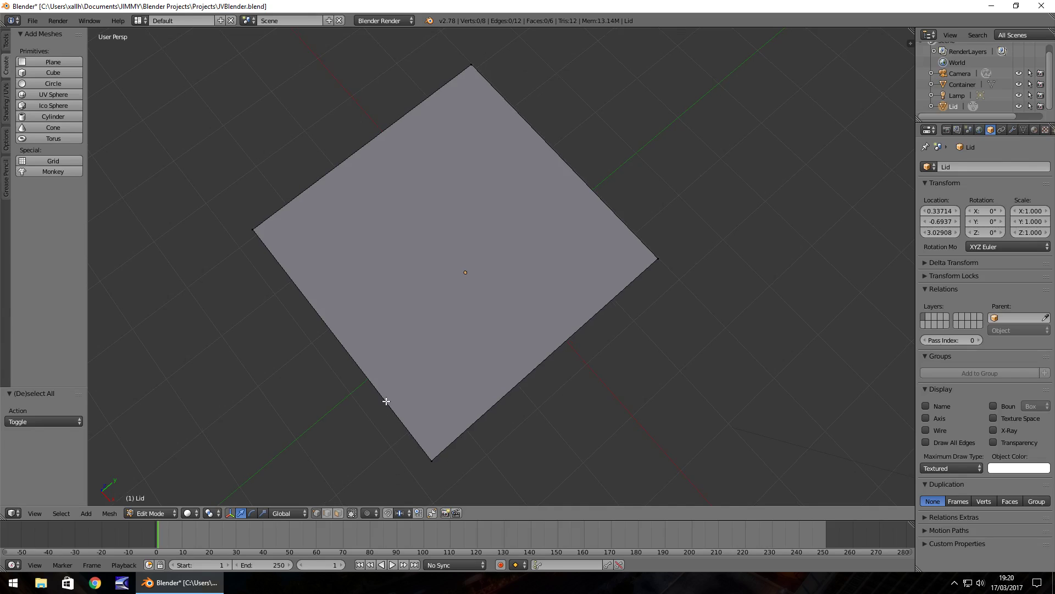
mouse_move(261, 203)
ctrl+mouse_down()
mouse_move(226, 238)
mouse_move(242, 270)
mouse_move(315, 375)
mouse_move(425, 482)
mouse_move(600, 369)
mouse_move(666, 299)
mouse_move(695, 242)
mouse_move(464, 41)
ctrl+mouse_up()
middle_drag(652, 215, 632, 201)
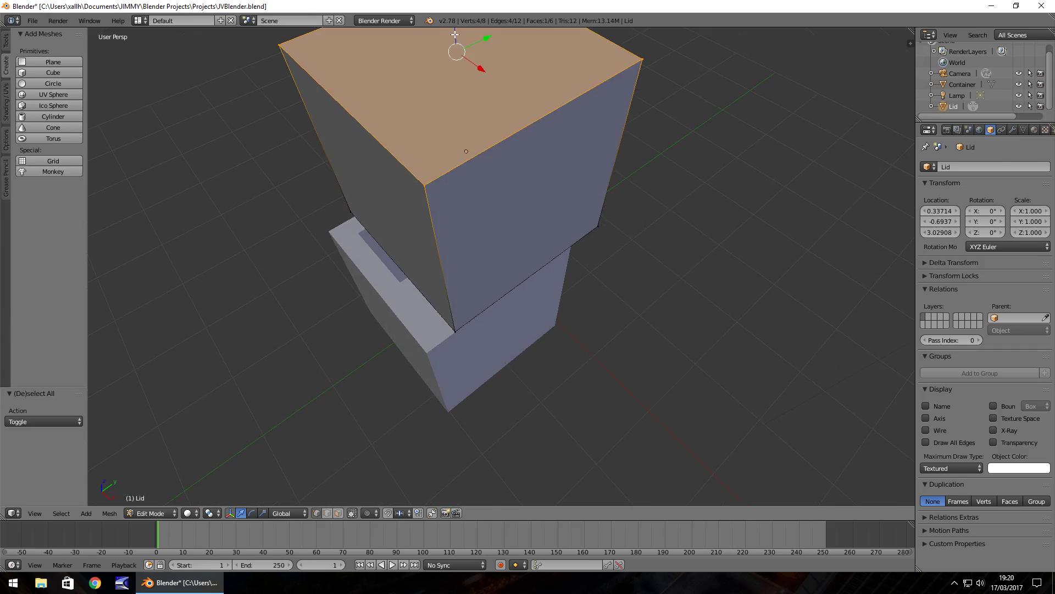
key(g)
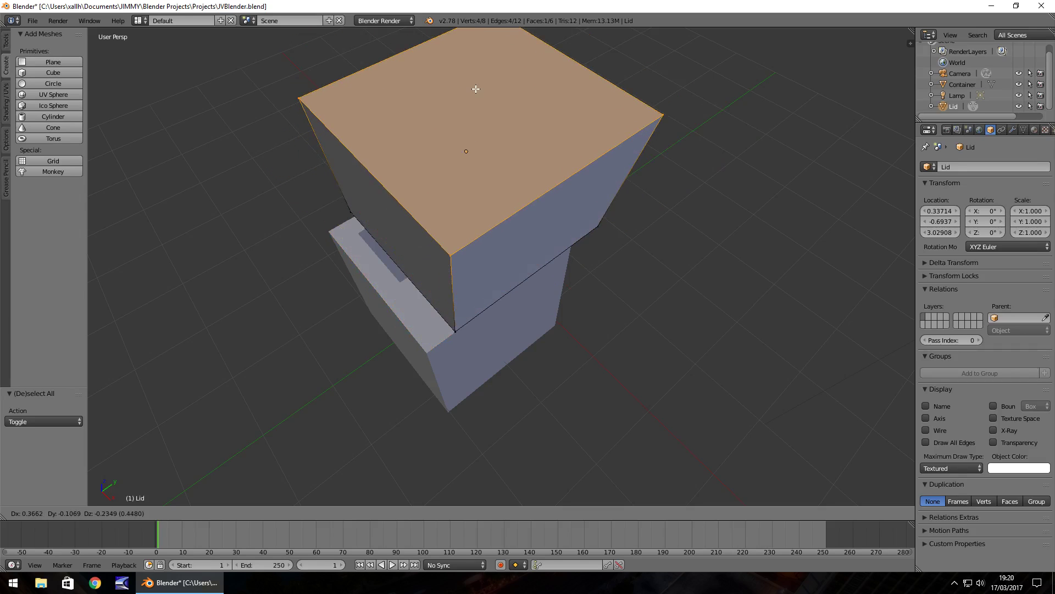
key(y)
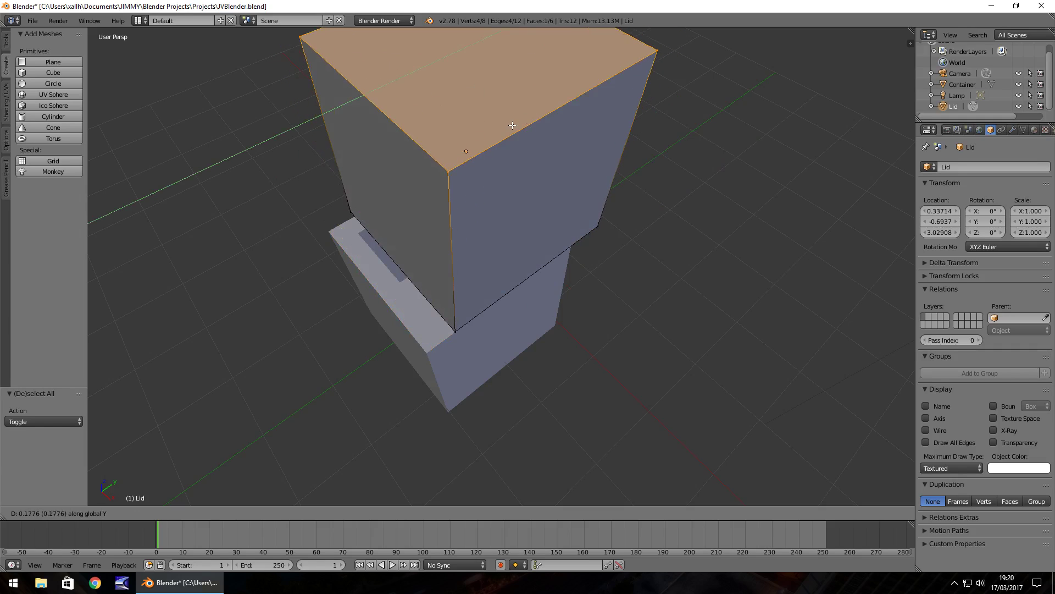
key(z)
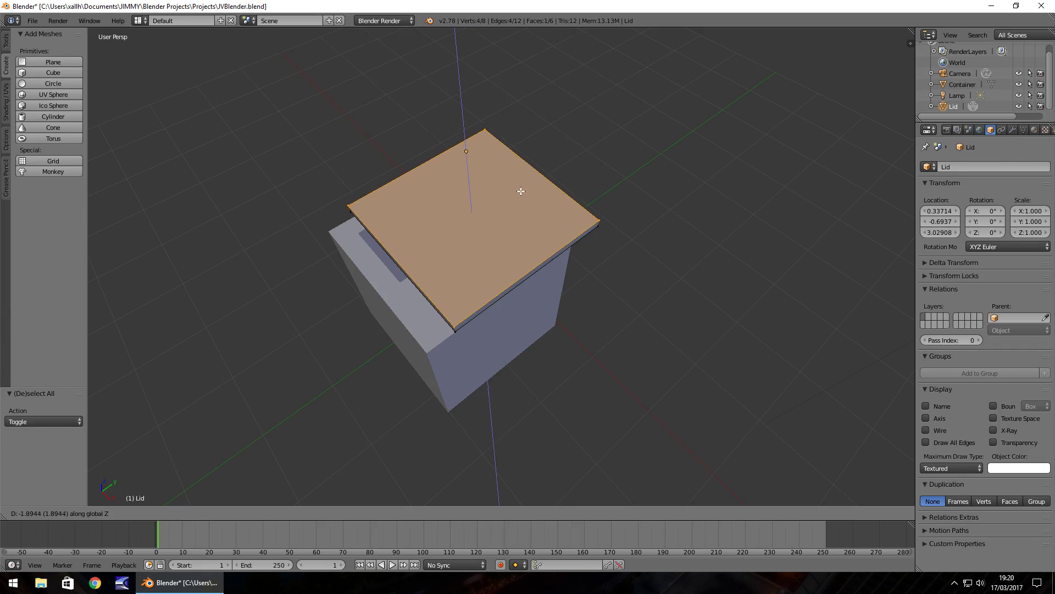
key(Escape)
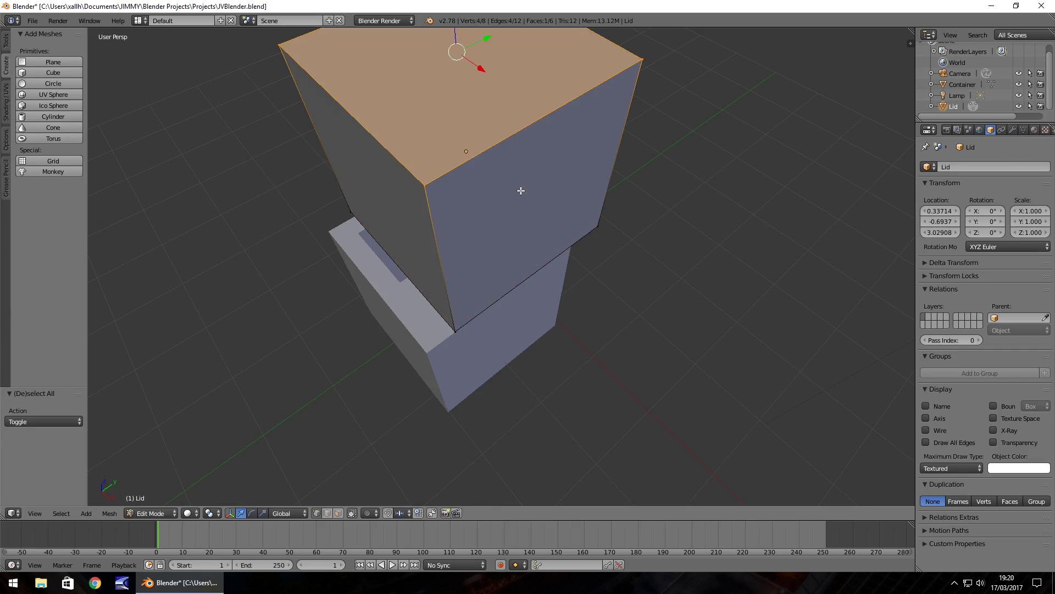
Lower the Lid's upper face about 1.894 units along Z to flatten the cube into a thin slab.
key(g)
key(z)
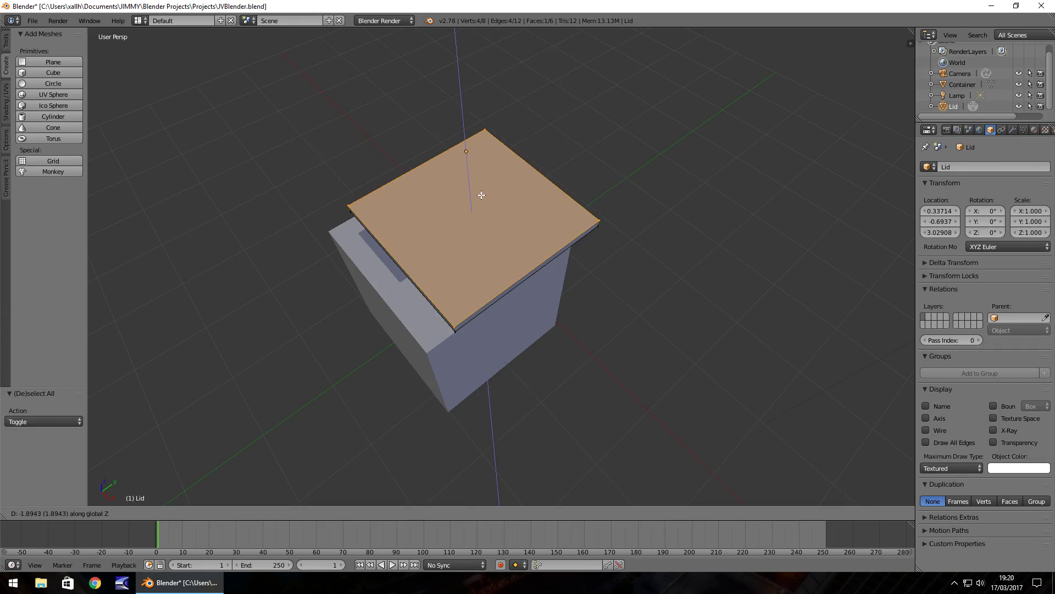
click(482, 194)
middle_drag(632, 250, 592, 237)
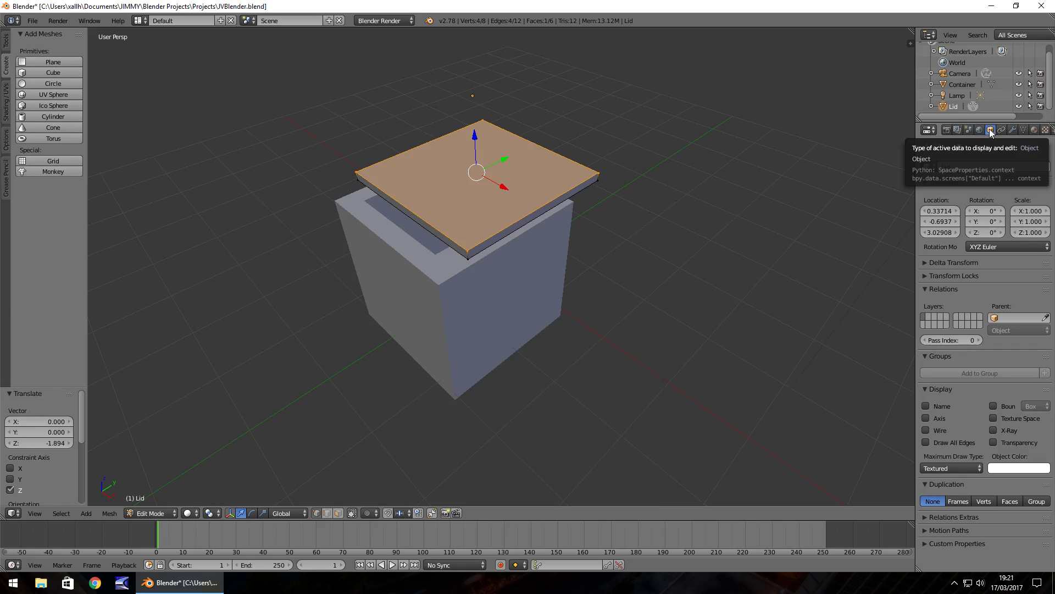
Try tilting the Lid to a Y rotation of about 9.6°, then revert to the Lasso Select entry in the undo history.
right_click(982, 222)
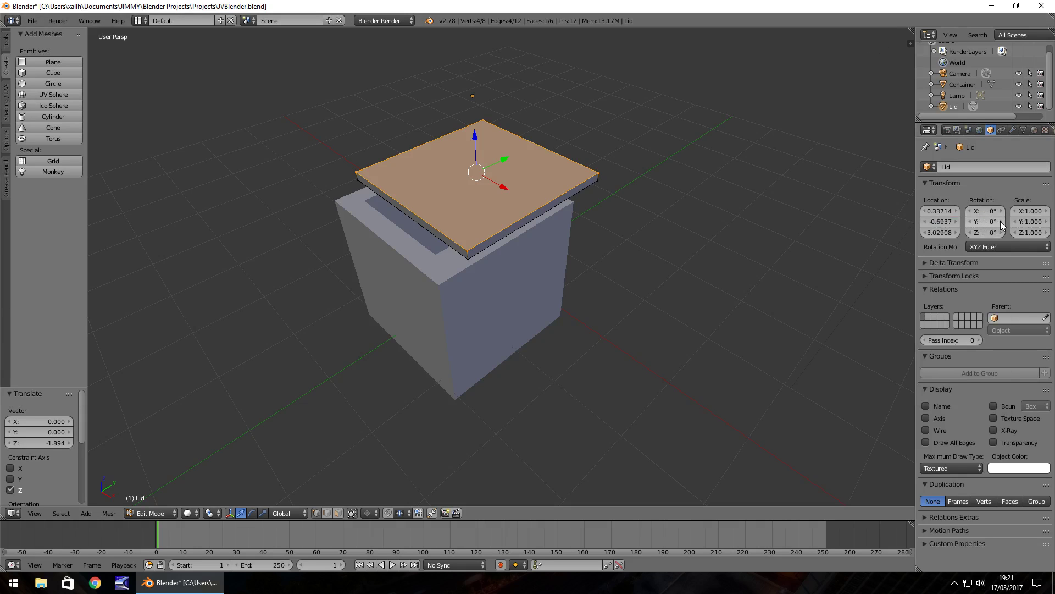
mouse_move(1000, 221)
mouse_down()
mouse_move(948, 221)
mouse_move(989, 221)
mouse_up()
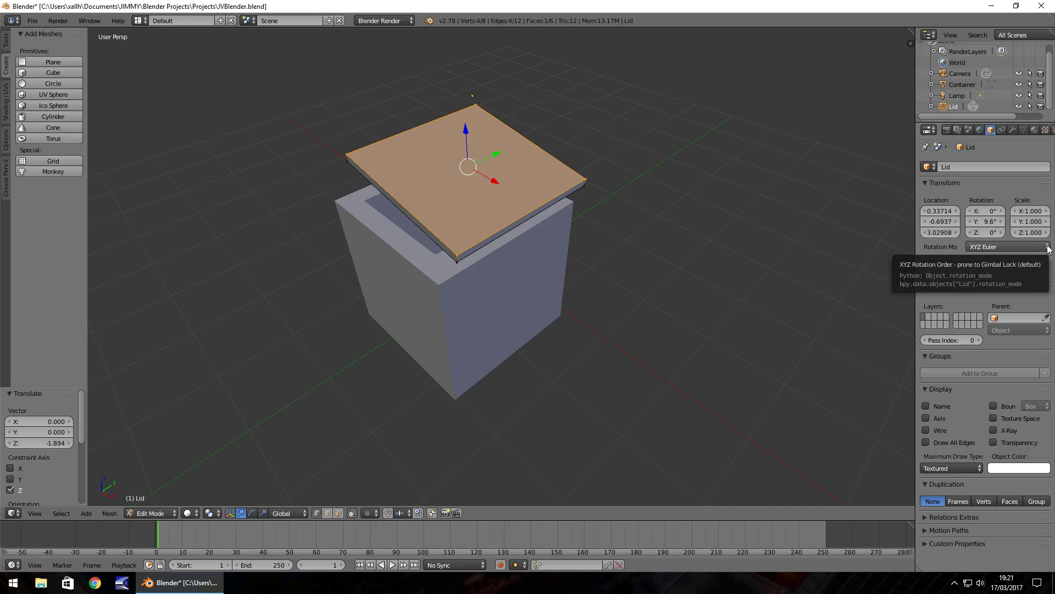
key(ctrl+alt+z)
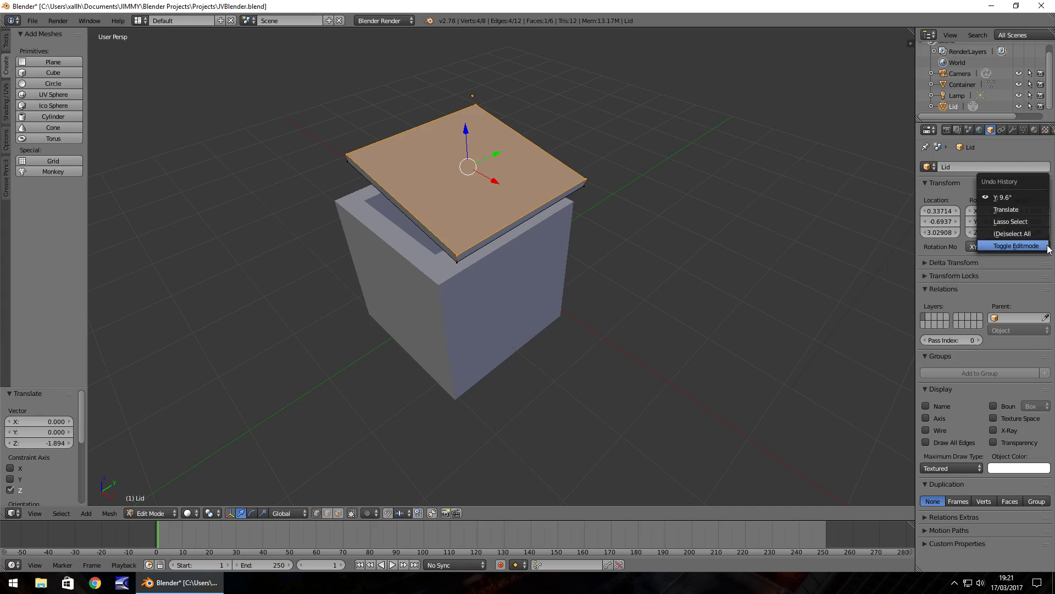
click(1018, 222)
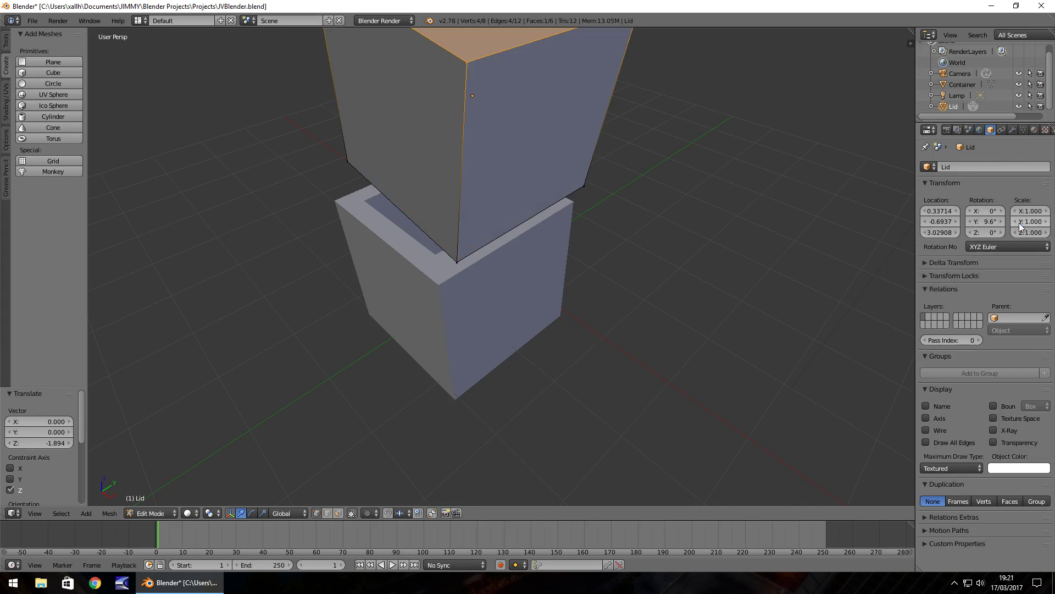
Reset the Lid's Y rotation to 0°.
middle_drag(551, 141, 676, 187)
click(996, 222)
text(0)
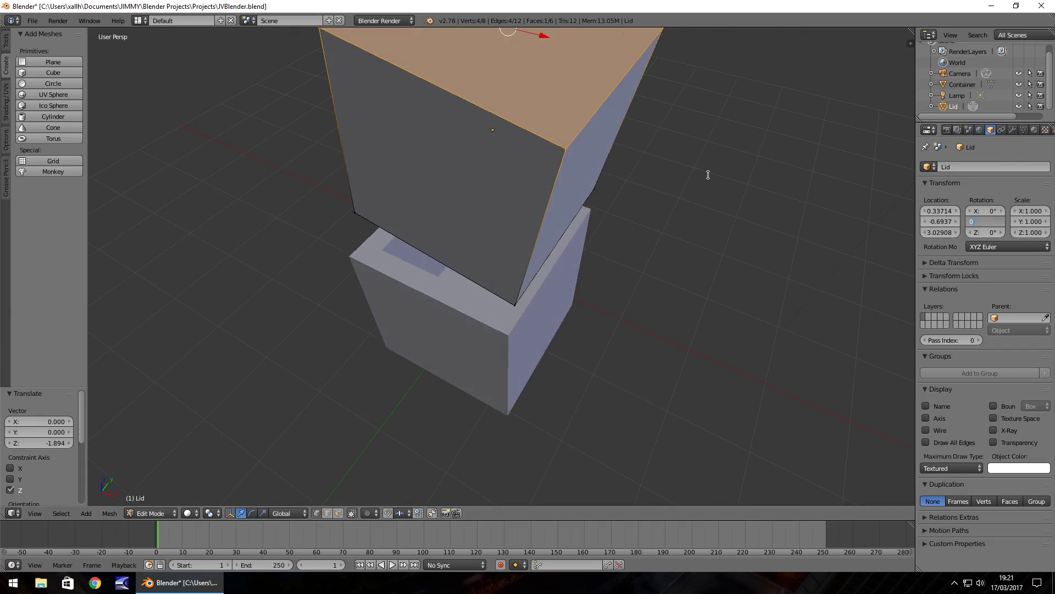
key(Return)
Move the Lid's upper face about 1.901 units down along Z so the cube becomes a flat lid.
mouse_move(652, 200)
middle_down()
mouse_move(641, 195)
mouse_move(641, 212)
middle_up()
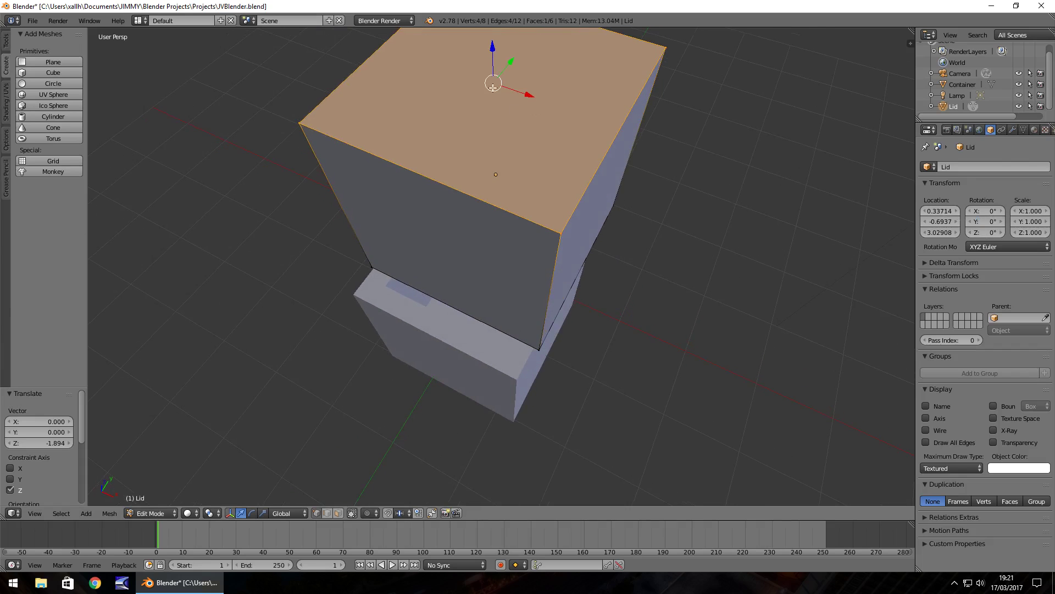
click(493, 48)
key(g)
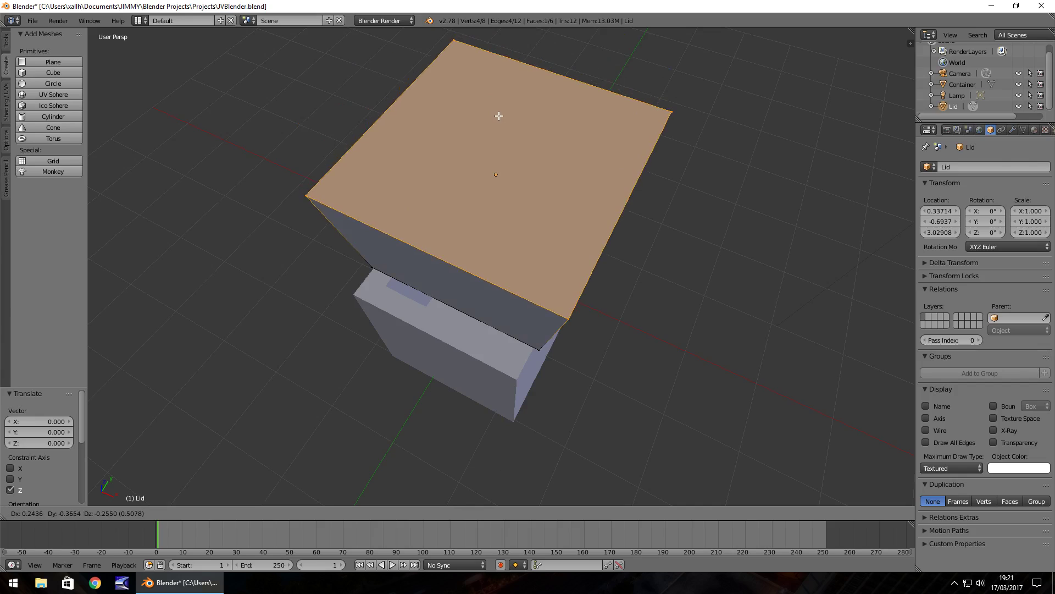
key(z)
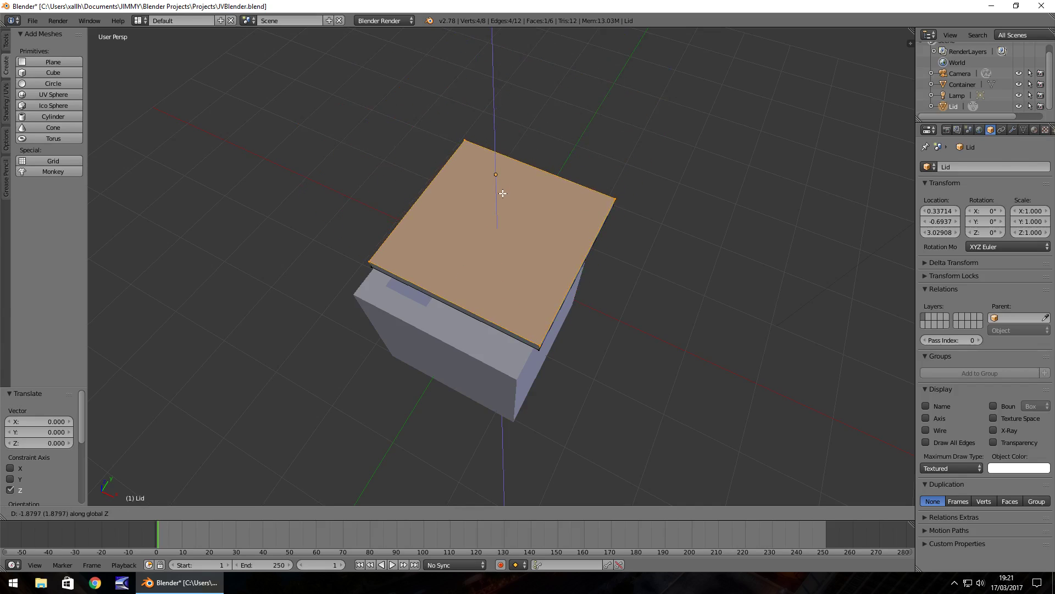
click(505, 194)
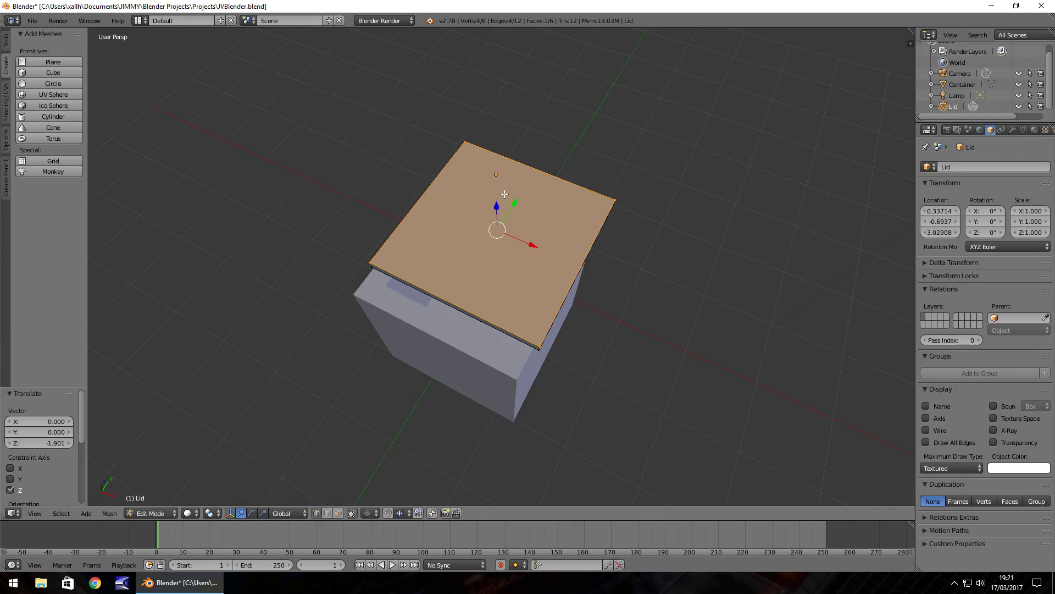
Rotate the Lid to about 50.2° around Z so it sits at an angle over the container's opening.
mouse_move(979, 232)
mouse_down()
mouse_move(1011, 232)
mouse_move(999, 233)
mouse_up()
middle_drag(699, 276, 616, 256)
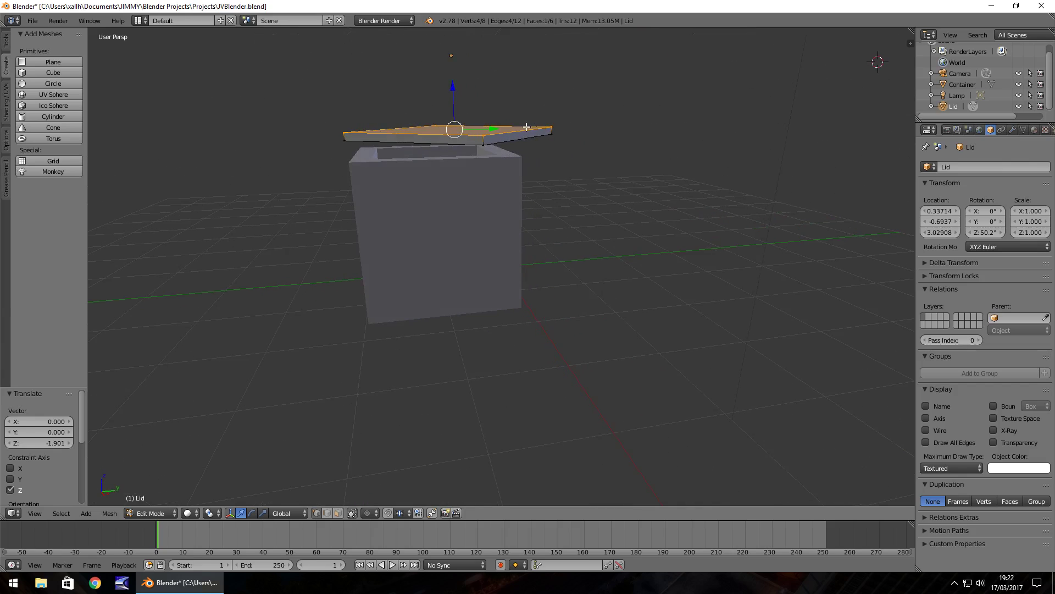
middle_drag(556, 152, 600, 194)
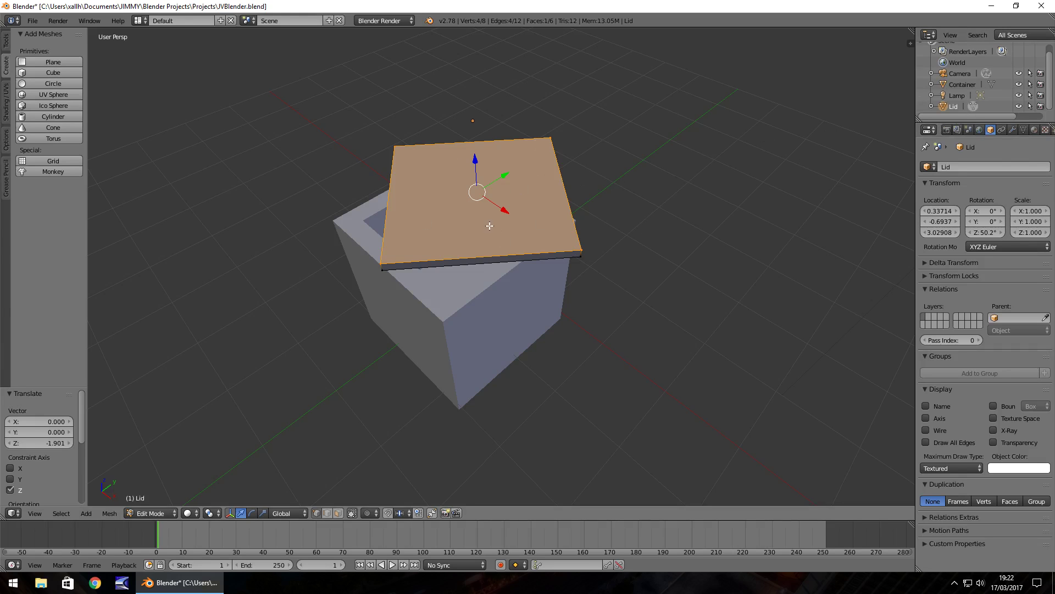
middle_drag(590, 233, 572, 217)
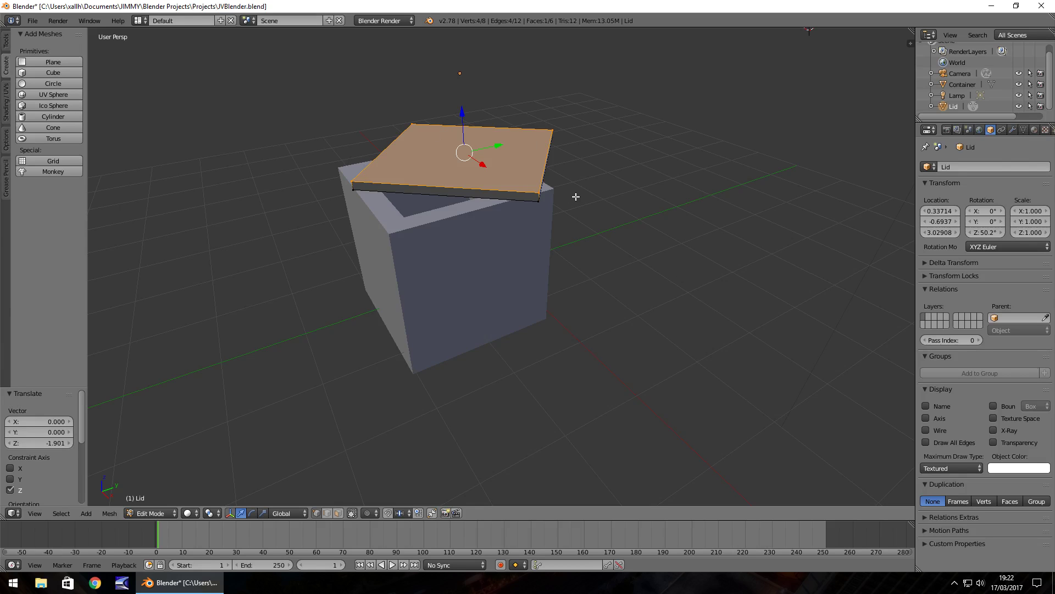
middle_drag(605, 217, 587, 197)
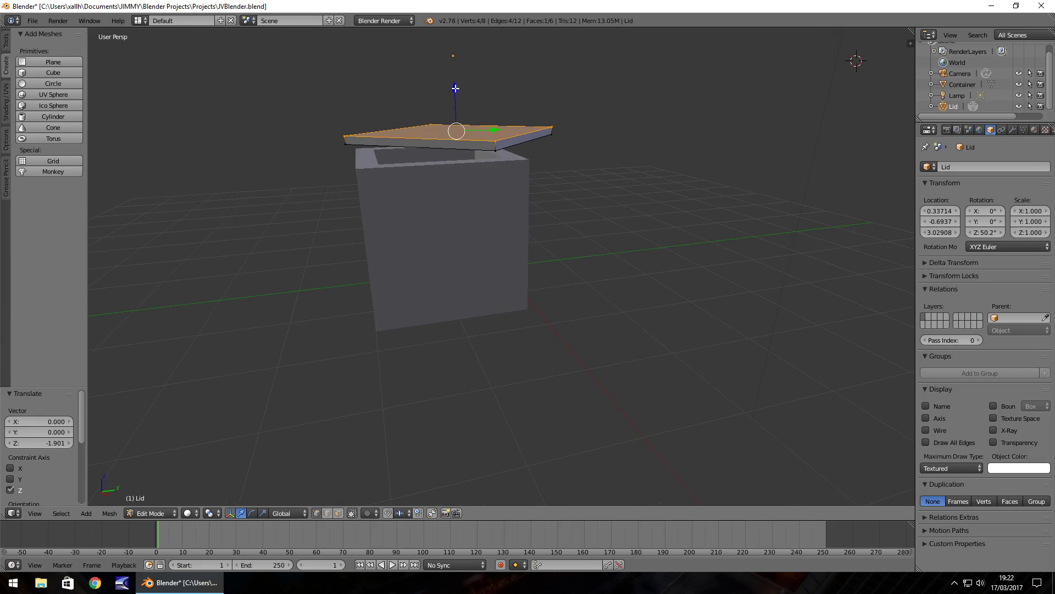
Lower the Lid's upper face slightly, then select its whole mesh and lower it onto the container, ending with about 0.066 units along Z.
drag(455, 89, 457, 96)
key(a)
key(a)
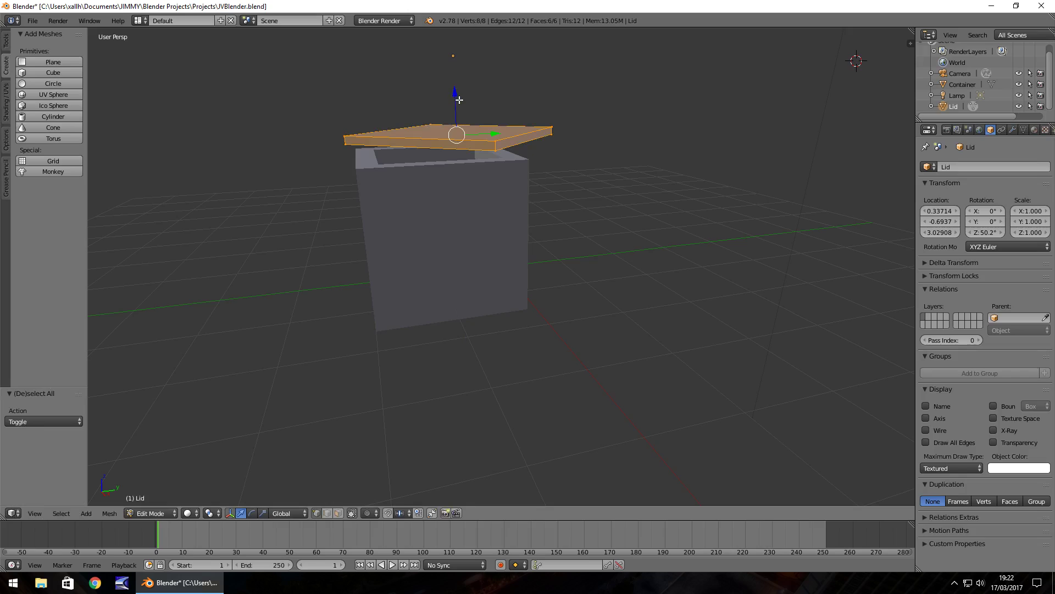
drag(456, 95, 456, 104)
middle_drag(456, 104, 500, 130)
drag(454, 95, 454, 101)
middle_drag(553, 163, 182, 179)
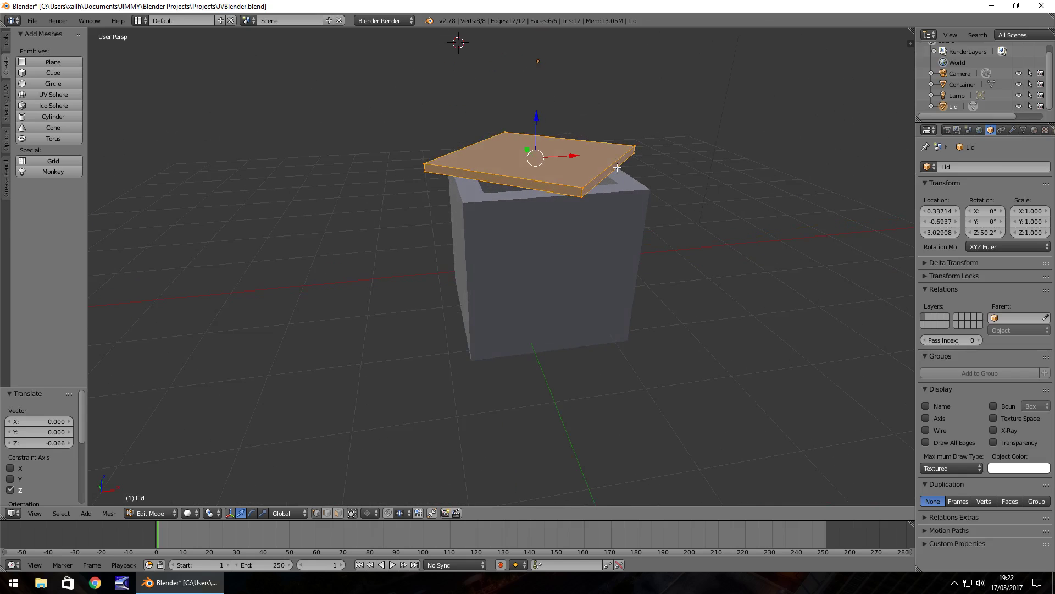
middle_drag(624, 167, 568, 181)
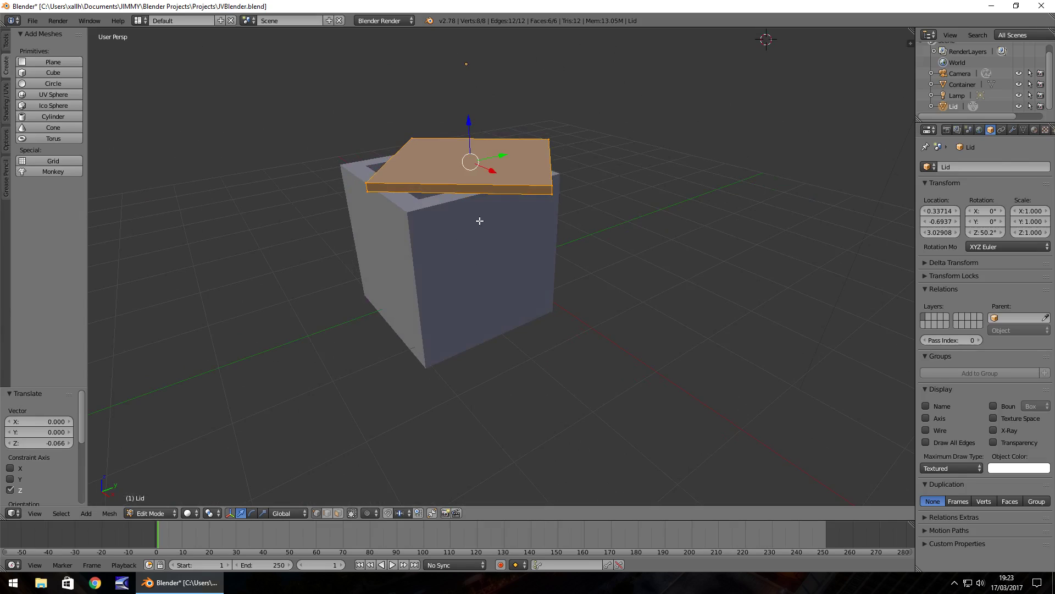
Make Container the active object, enter its Edit Mode and select its entire mesh.
click(961, 84)
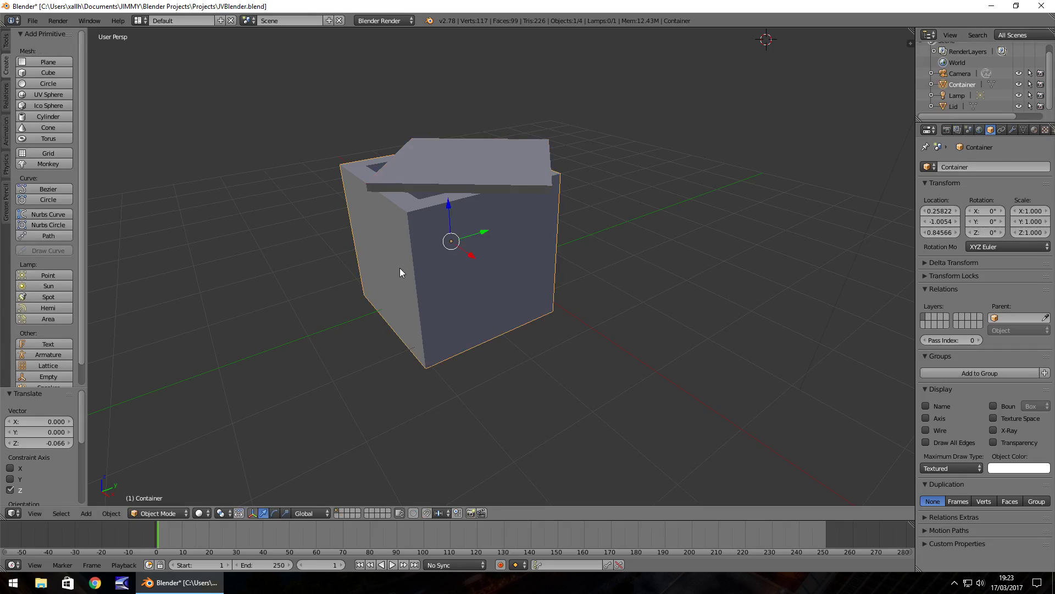
key(Tab)
key(Tab)
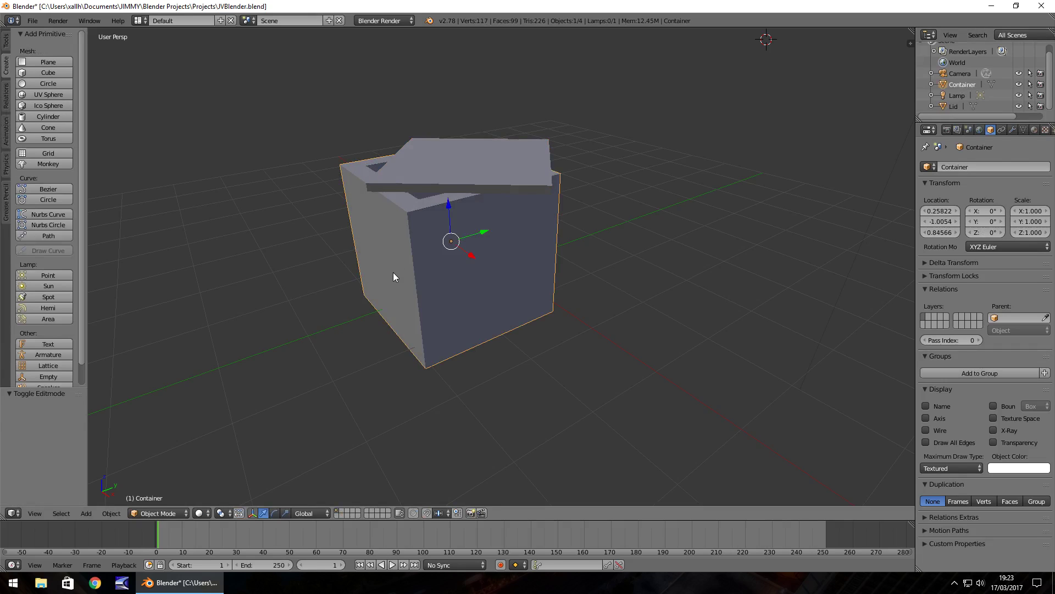
key(Tab)
key(a)
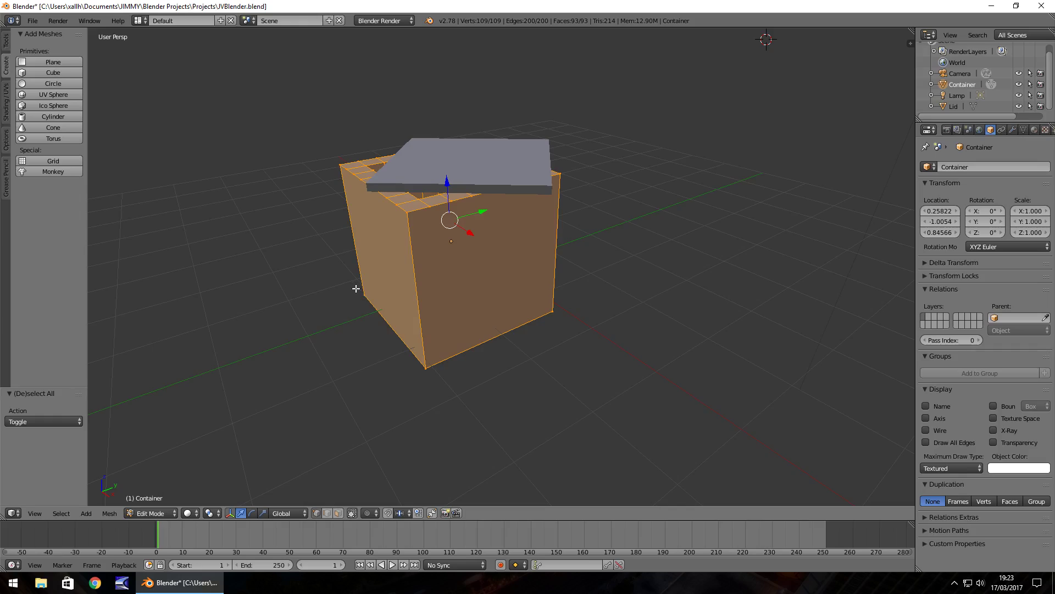
Deselect the entire Container mesh, ready to pick faces on its interior floor.
middle_drag(354, 288, 411, 301)
scroll(522, 288, up, 2)
scroll(522, 288, up, 6)
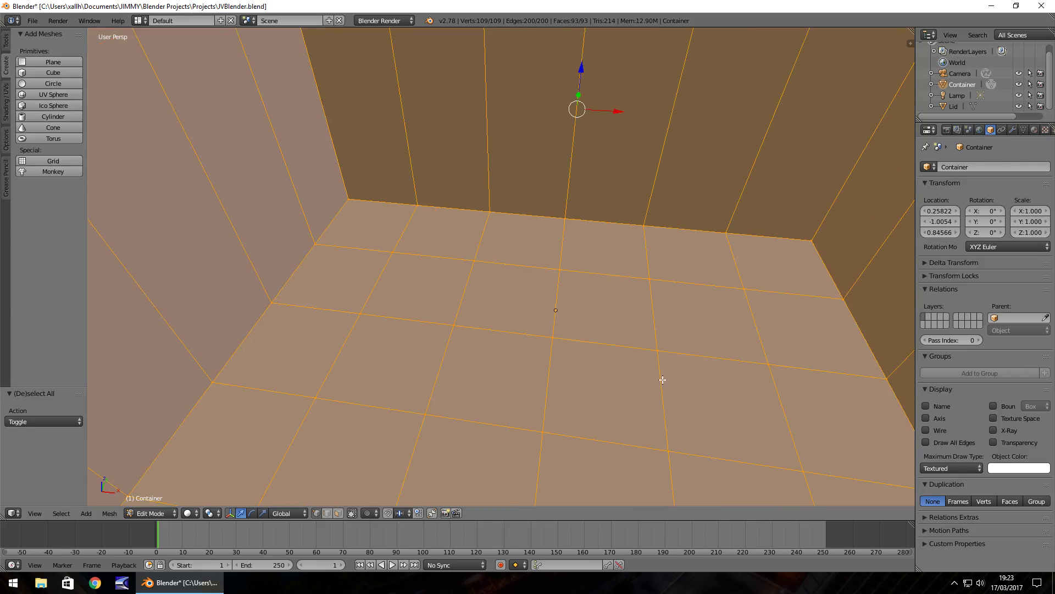
scroll(577, 308, down, 4)
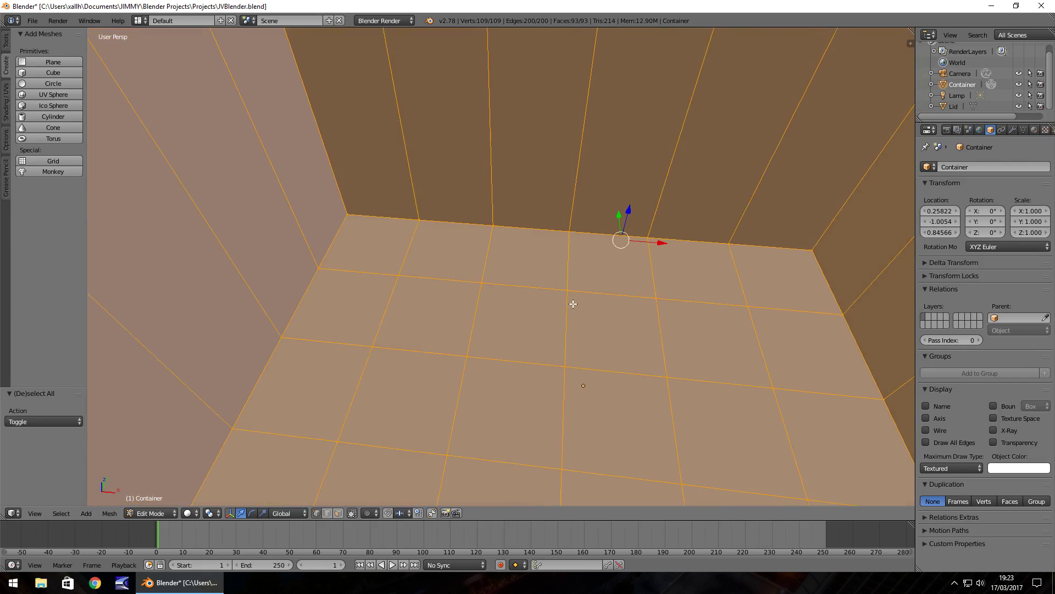
middle_drag(586, 311, 607, 287)
middle_drag(501, 268, 513, 311)
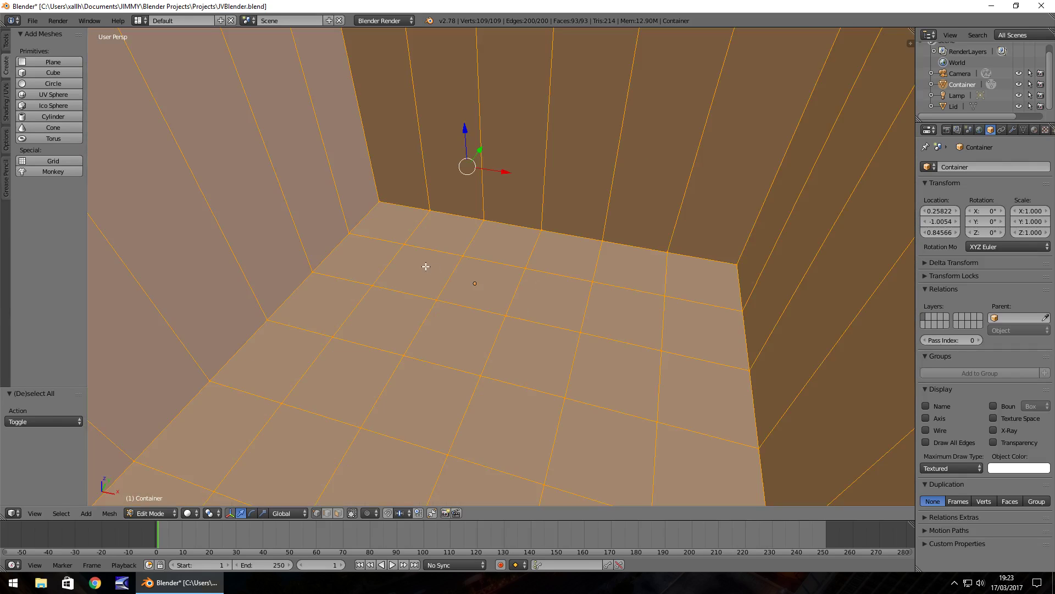
key(a)
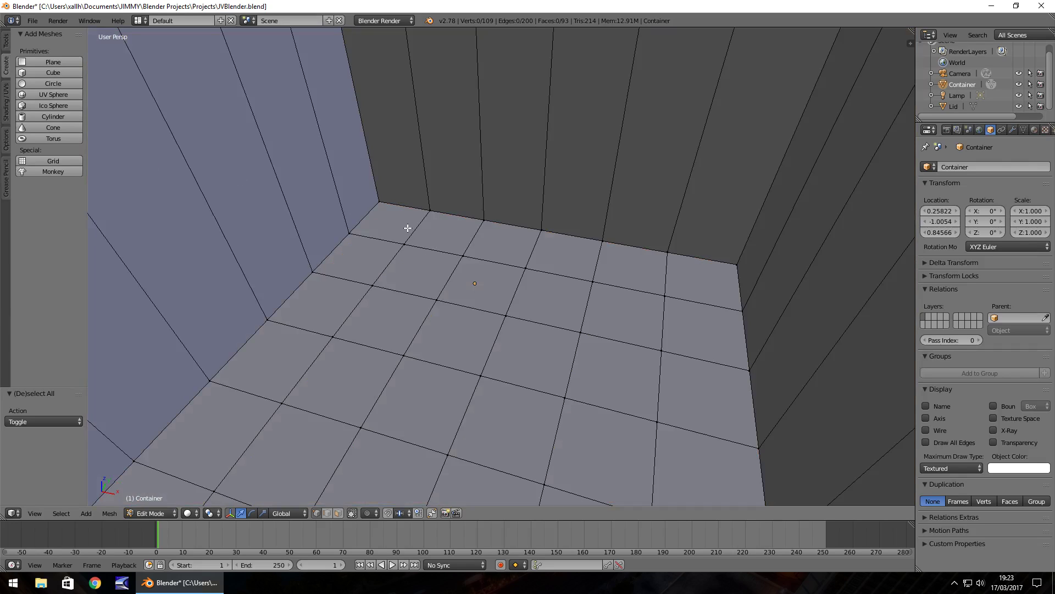
Try to lasso-select the central block of faces on the container's interior floor.
mouse_move(471, 240)
ctrl+mouse_down()
mouse_move(697, 289)
mouse_move(687, 423)
mouse_move(696, 476)
mouse_move(681, 559)
mouse_move(646, 575)
mouse_move(553, 569)
mouse_move(196, 494)
ctrl+mouse_up()
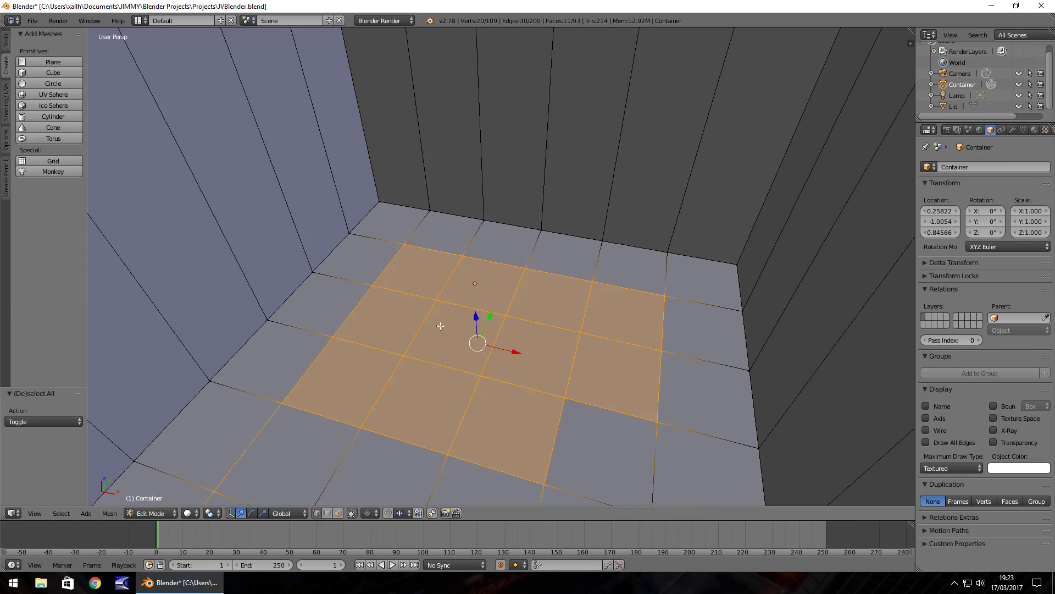
scroll(632, 269, up, 6)
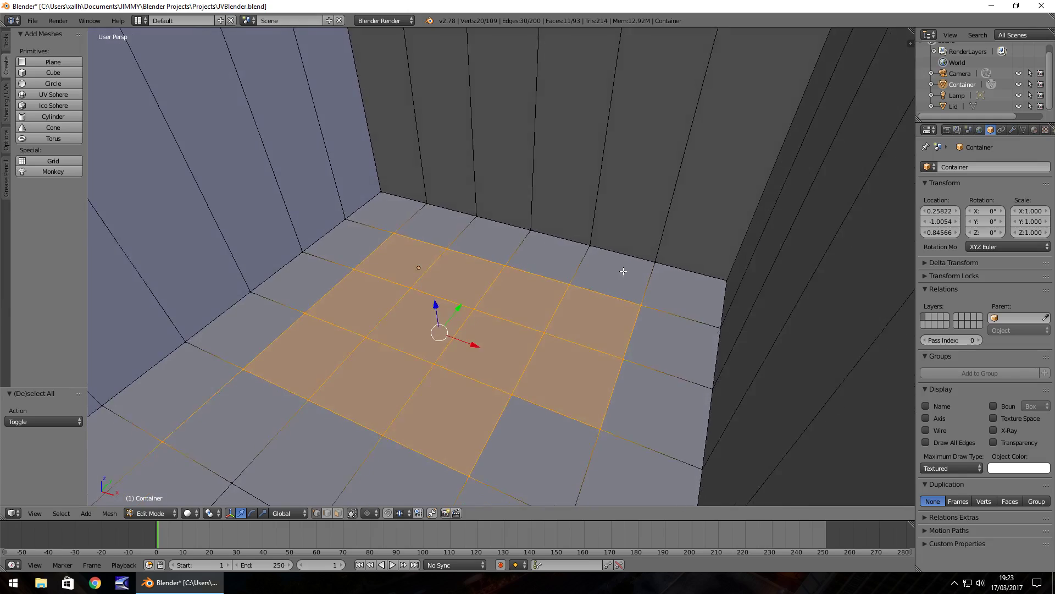
scroll(631, 264, down, 4)
scroll(624, 269, up, 2)
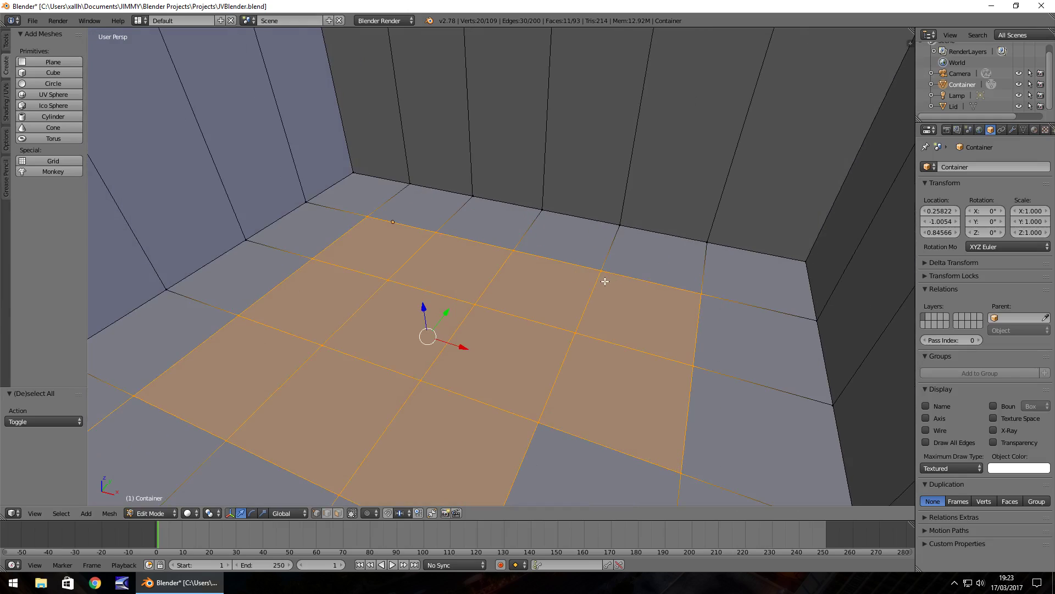
scroll(610, 284, down, 3)
scroll(615, 277, up, 1)
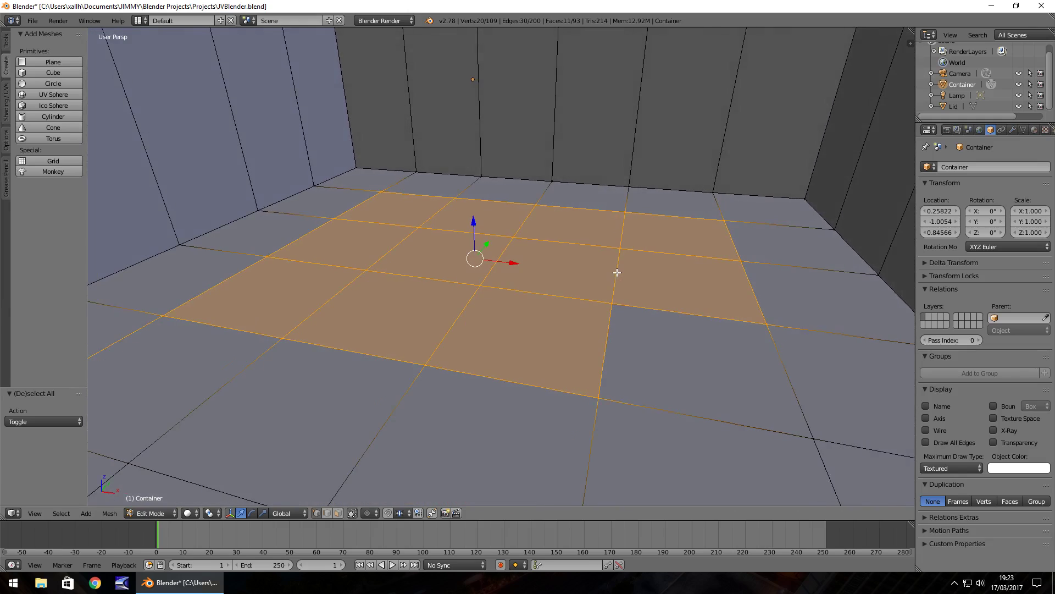
scroll(618, 271, up, 1)
scroll(618, 270, down, 3)
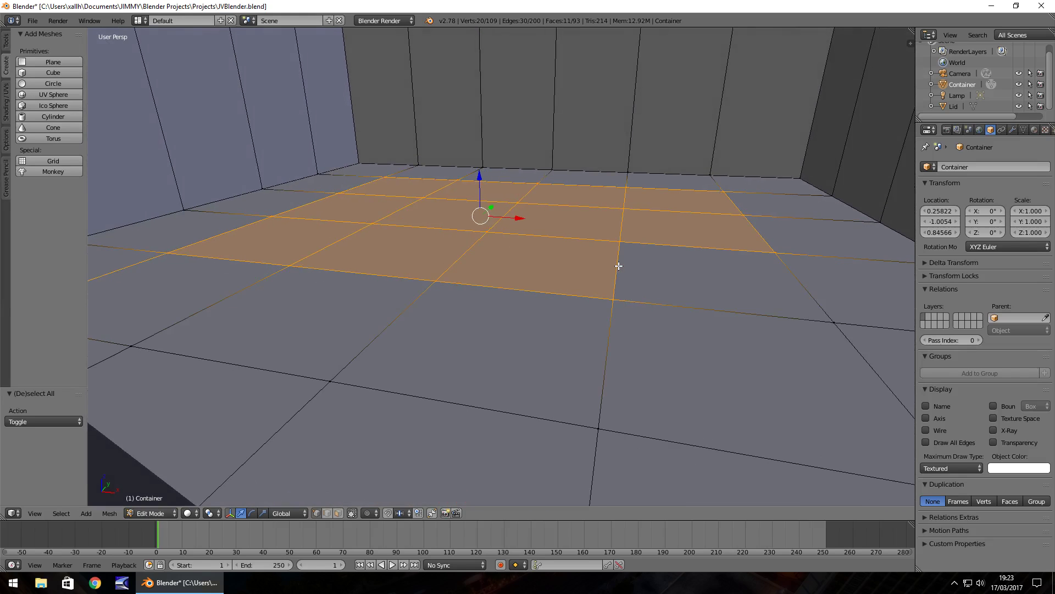
scroll(618, 269, up, 2)
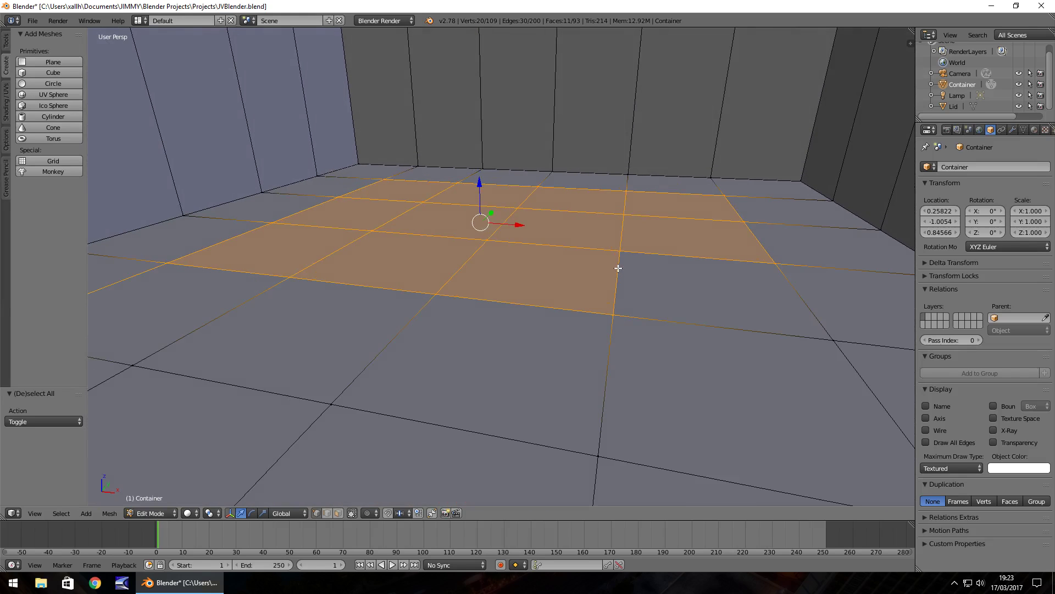
Undo the stray extrusion to the cursor and clear the selection on the interior floor.
ctrl+right_click(132, 365)
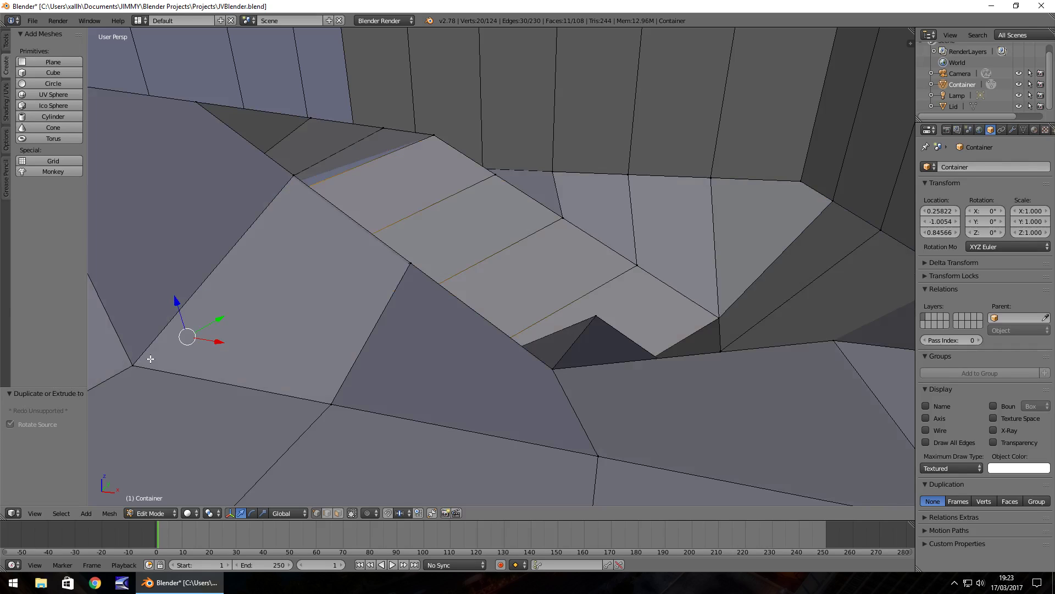
key(ctrl+alt+z)
click(132, 361)
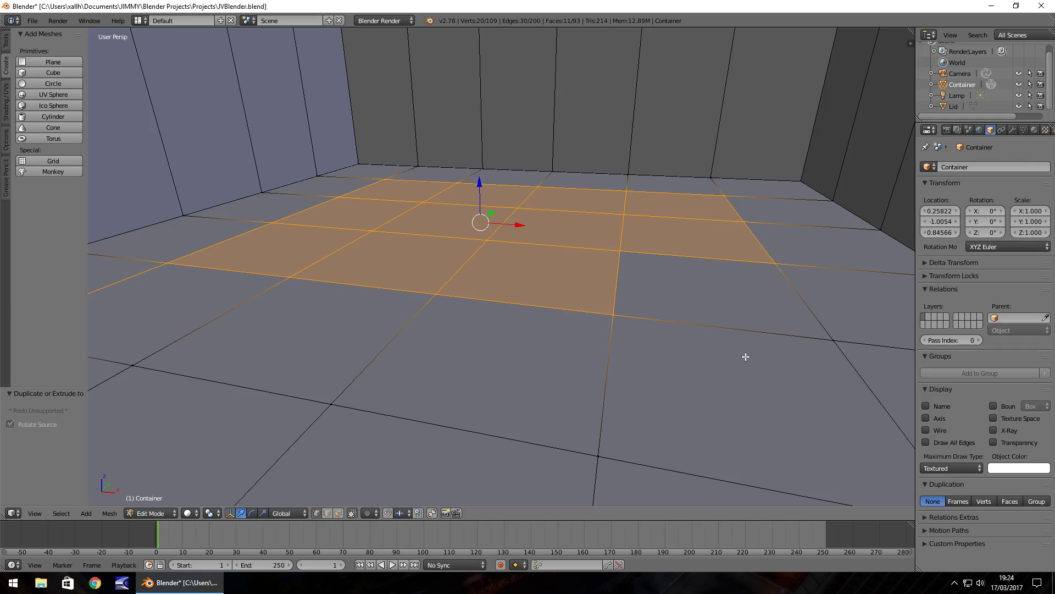
key(a)
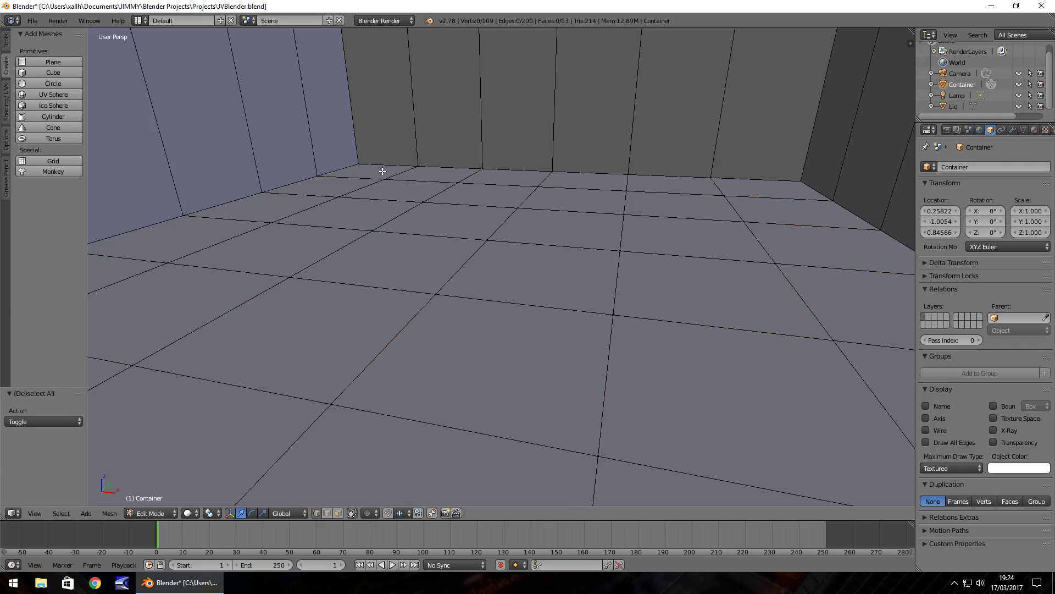
mouse_move(380, 171)
ctrl+mouse_down()
mouse_move(641, 198)
mouse_move(437, 187)
ctrl+mouse_up()
key(a)
Lasso-select the central faces of the container's interior floor and extrude them about 0.254 up along Z.
mouse_move(377, 168)
ctrl+mouse_down()
mouse_move(749, 186)
mouse_move(829, 294)
mouse_move(929, 396)
mouse_move(967, 484)
mouse_move(976, 541)
mouse_move(837, 504)
mouse_move(668, 505)
mouse_move(344, 472)
mouse_move(125, 435)
mouse_move(22, 380)
mouse_move(2, 355)
mouse_move(1, 317)
ctrl+mouse_up()
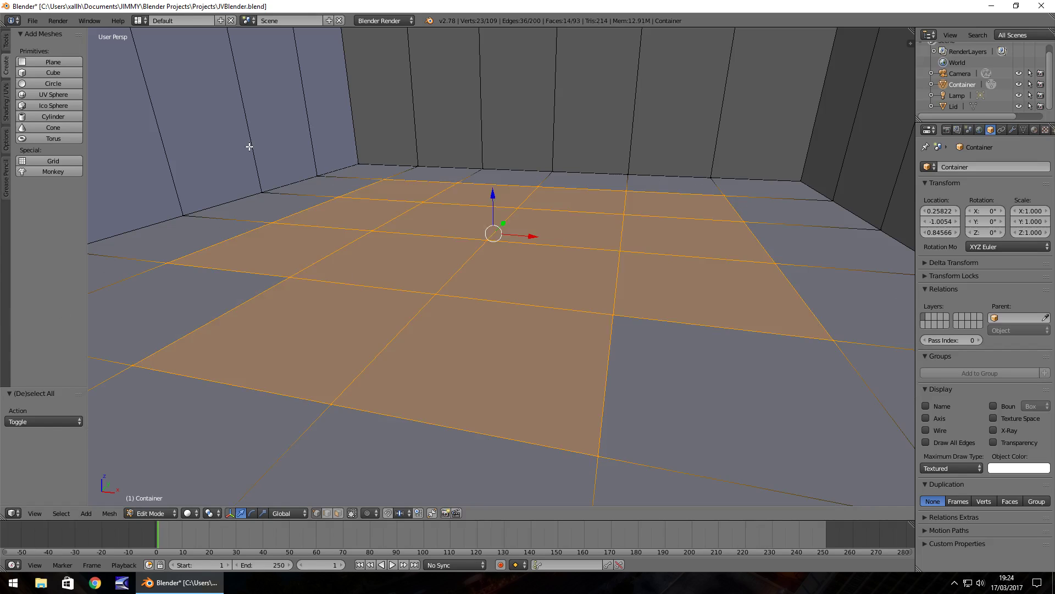
key(e)
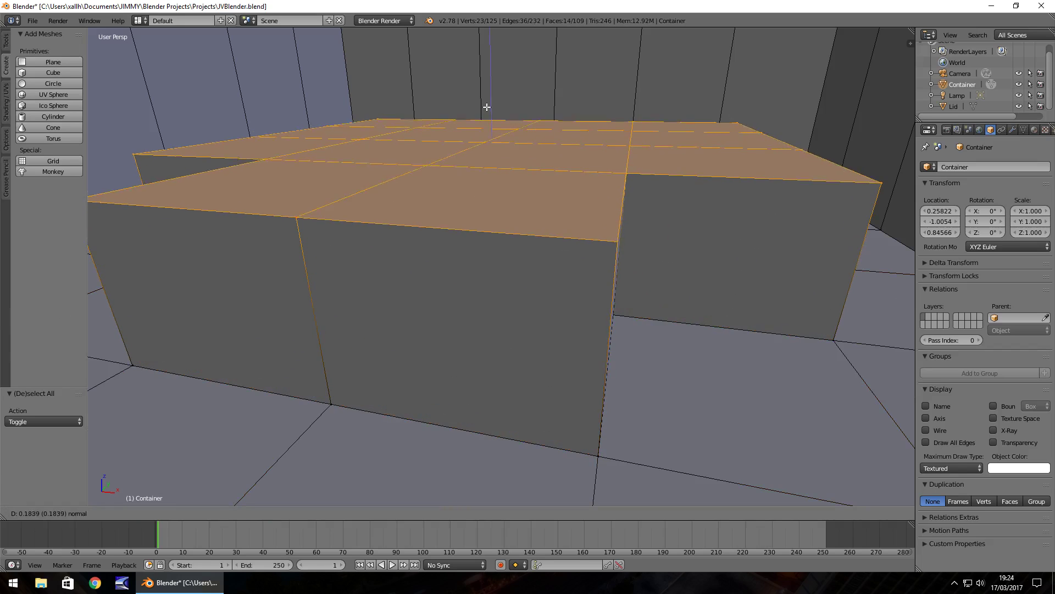
click(489, 70)
Deselect the raised floor, select one corner face of the container's rim and extrude it about 0.204 up along Z.
key(KP_Decimal)
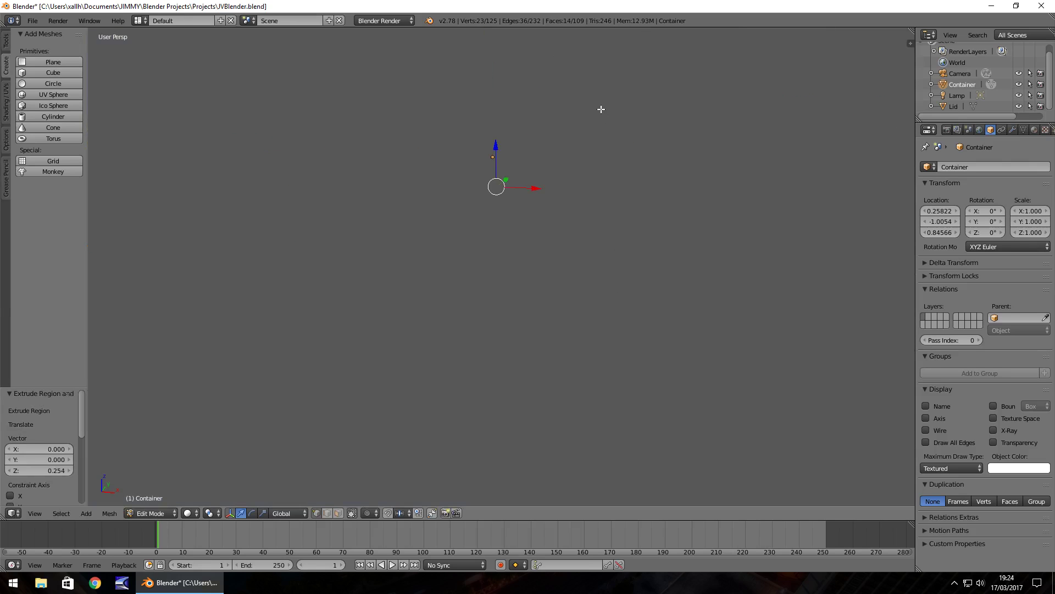
scroll(602, 109, down, 6)
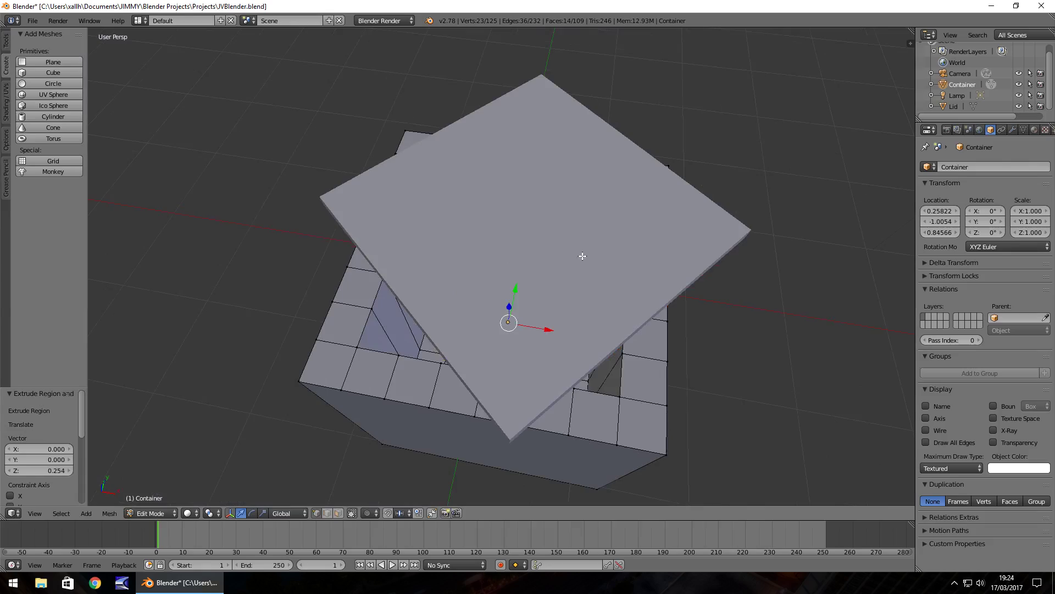
middle_drag(582, 256, 540, 314)
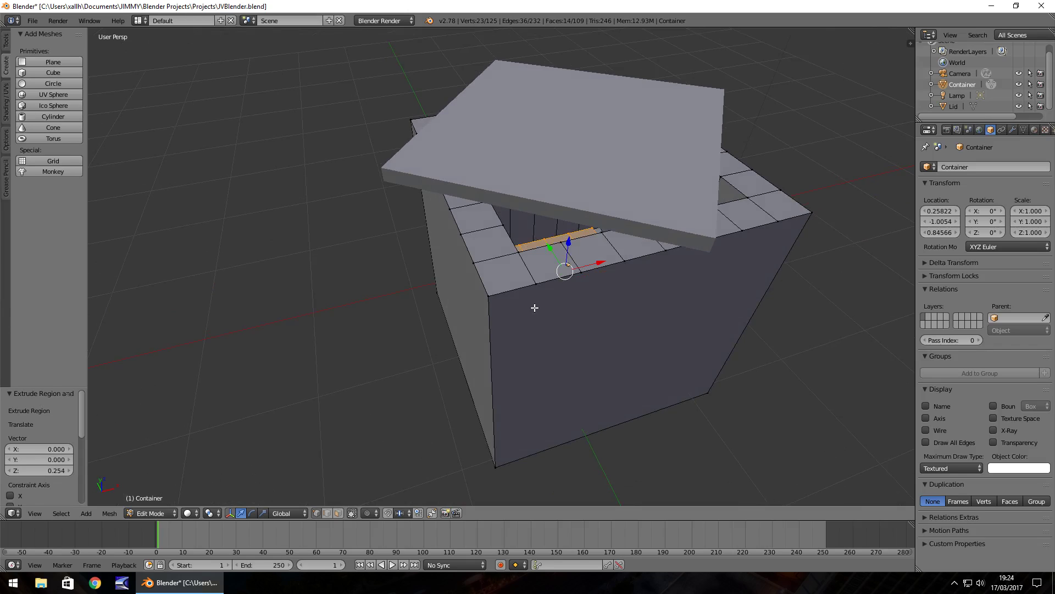
key(a)
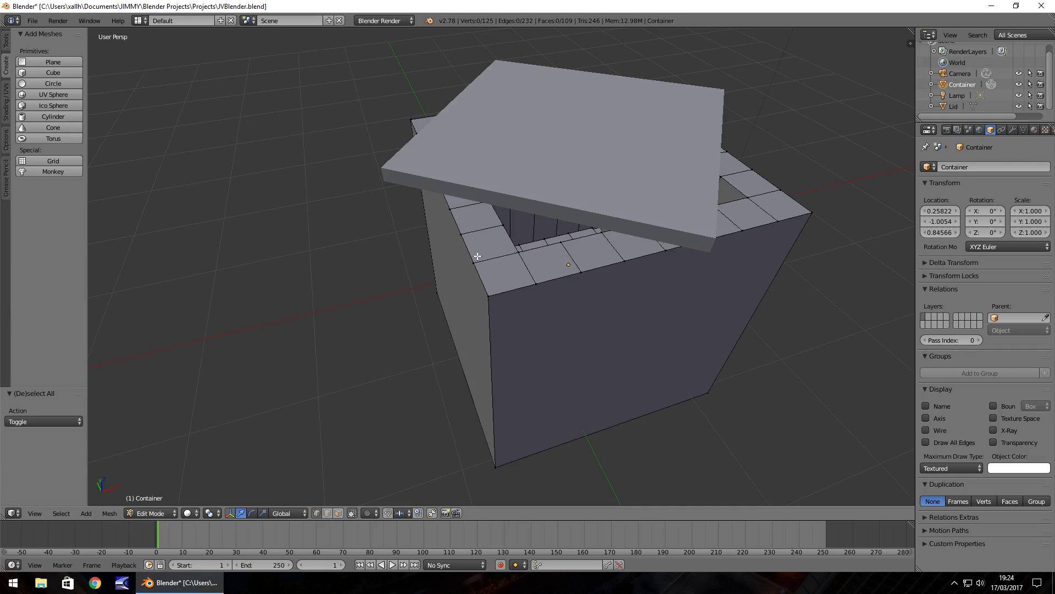
mouse_move(478, 256)
ctrl+mouse_down()
mouse_move(458, 265)
mouse_move(463, 306)
mouse_move(544, 316)
mouse_move(553, 302)
mouse_move(517, 252)
ctrl+mouse_up()
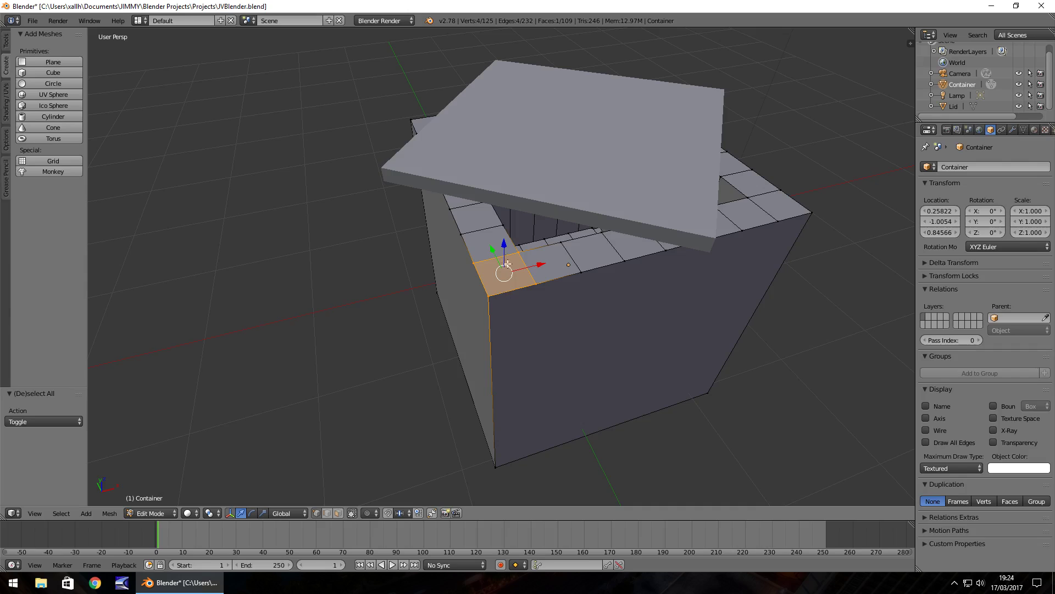
key(e)
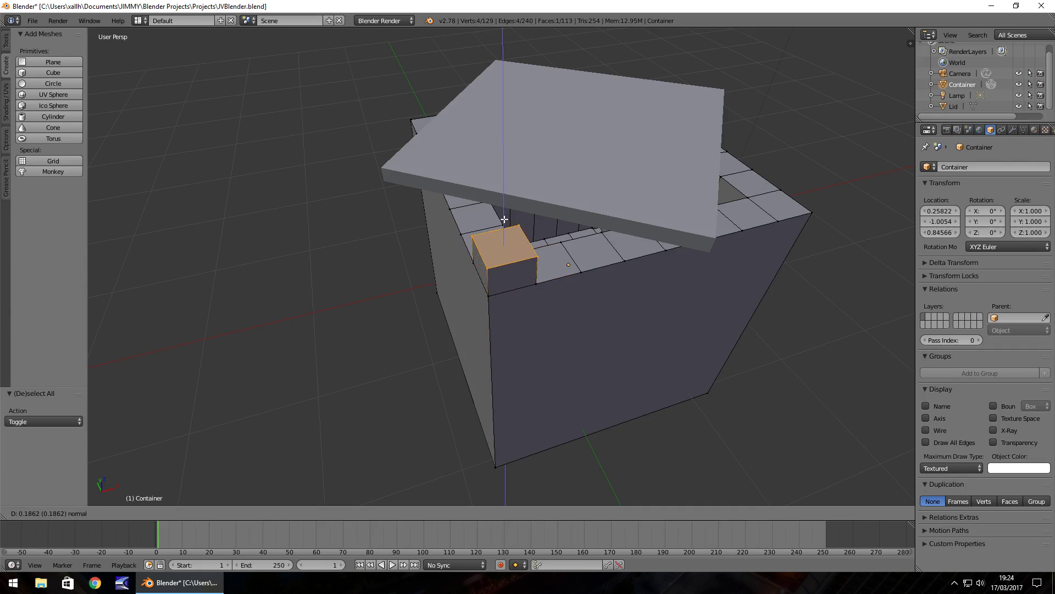
click(505, 217)
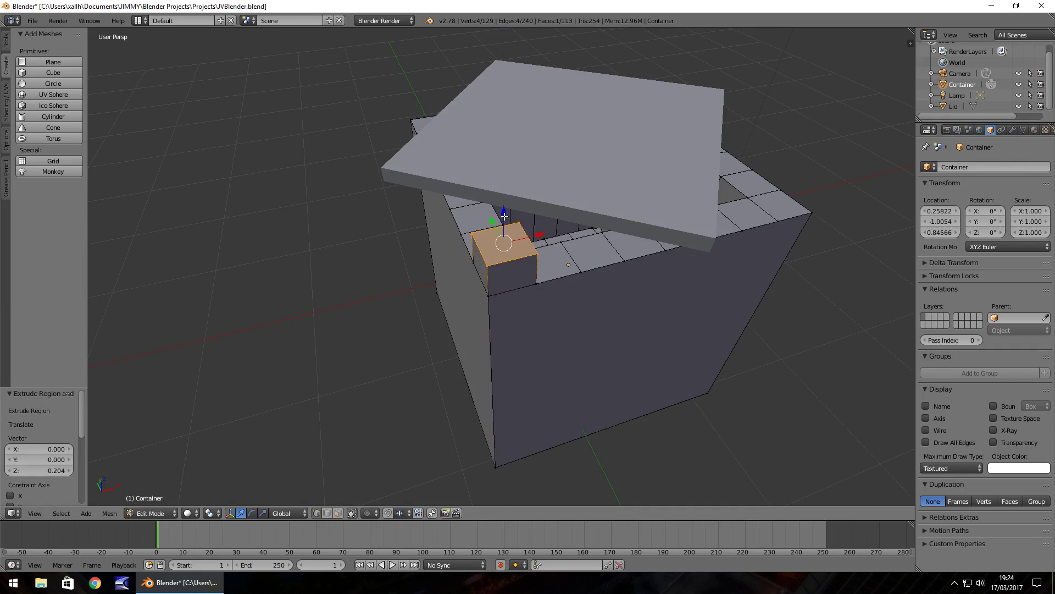
Add the rim's other corner face on the same side to the selection and extrude both corners about 0.249 along Z.
middle_drag(777, 260, 754, 247)
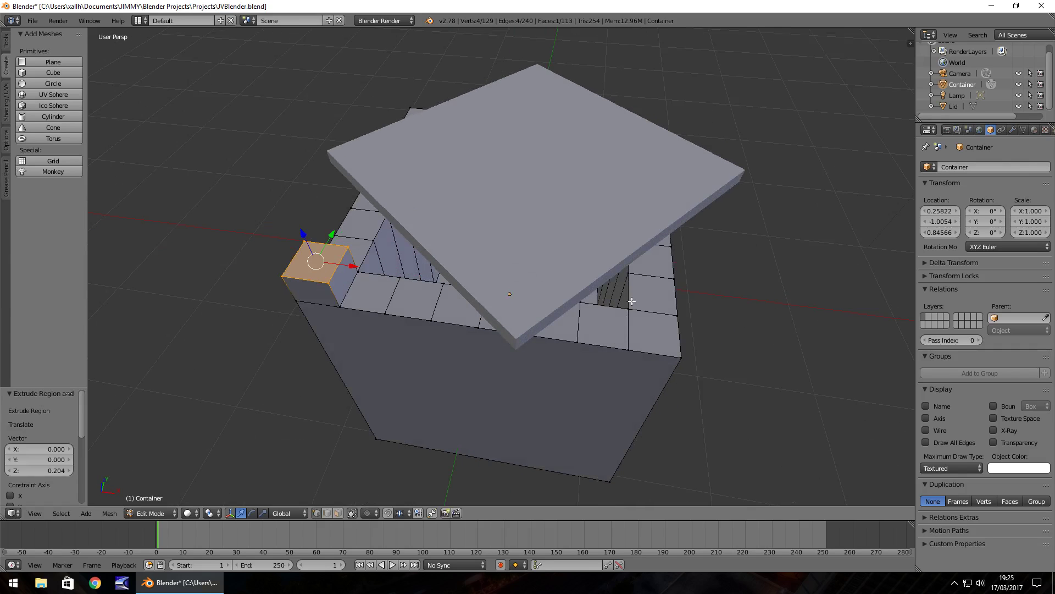
mouse_move(623, 302)
ctrl+mouse_down()
mouse_move(689, 315)
mouse_move(697, 344)
mouse_move(683, 375)
mouse_move(622, 361)
ctrl+mouse_up()
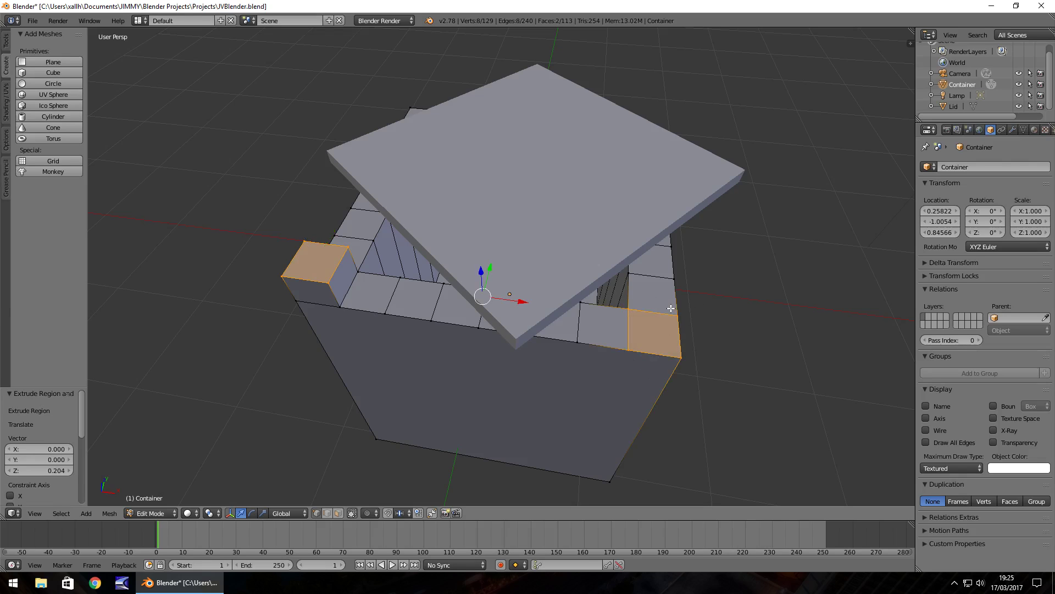
key(e)
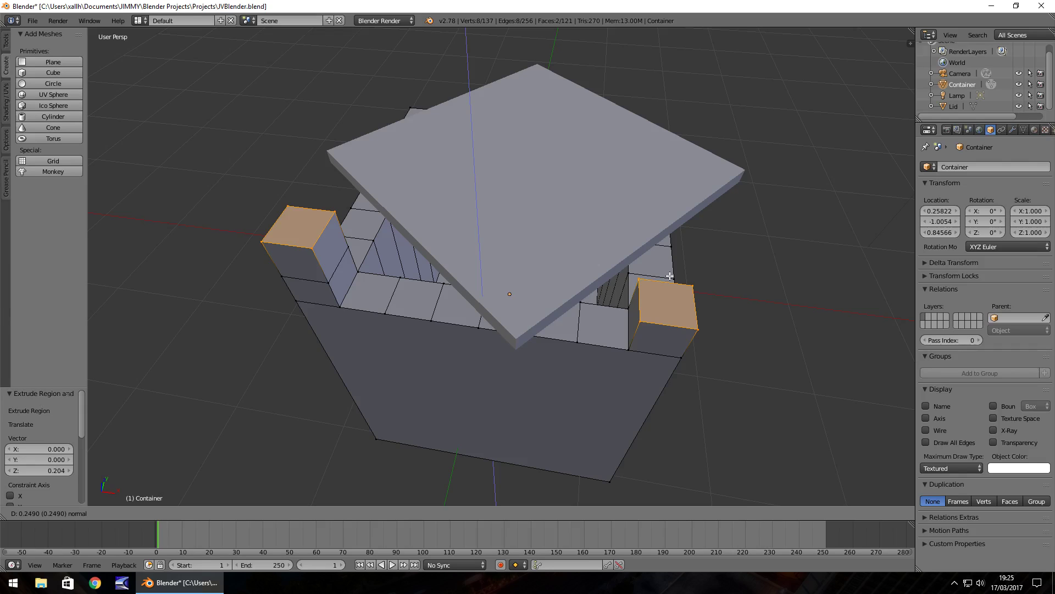
click(671, 275)
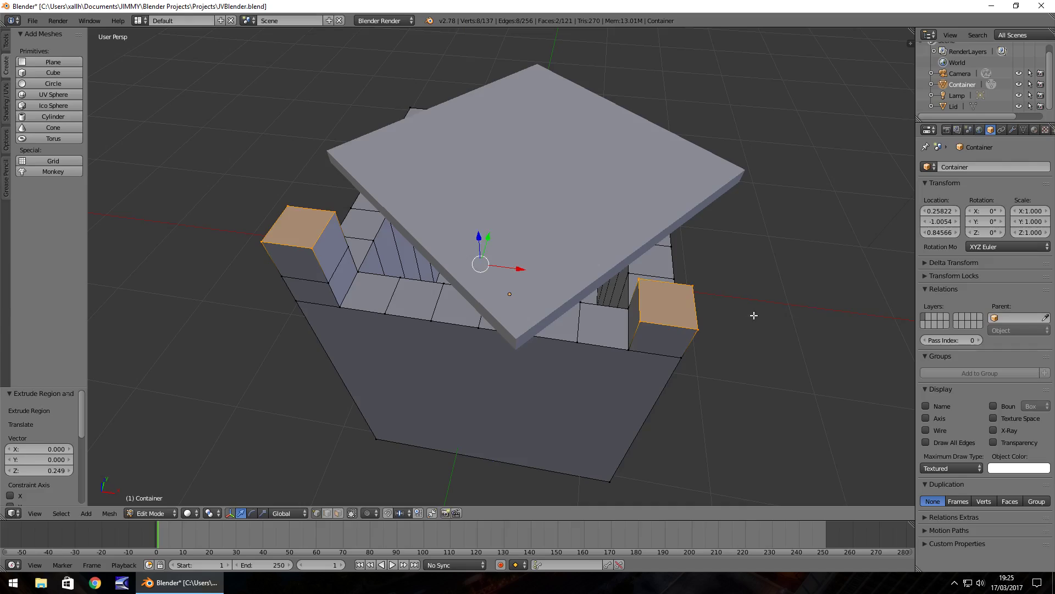
Deselect the top faces of the two corner posts.
middle_drag(753, 315, 510, 182)
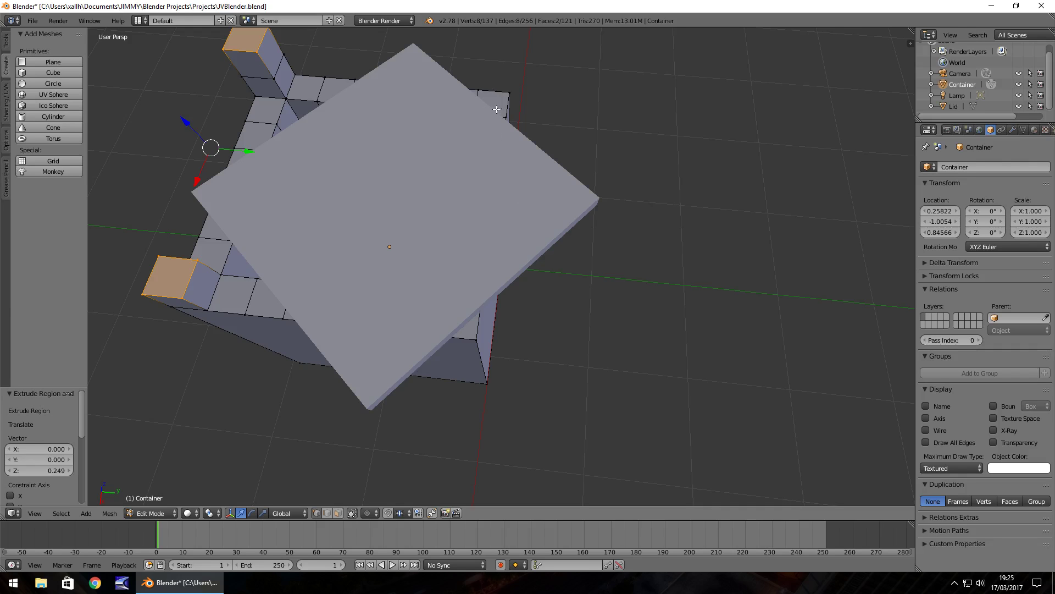
middle_drag(206, 342, 302, 319)
key(a)
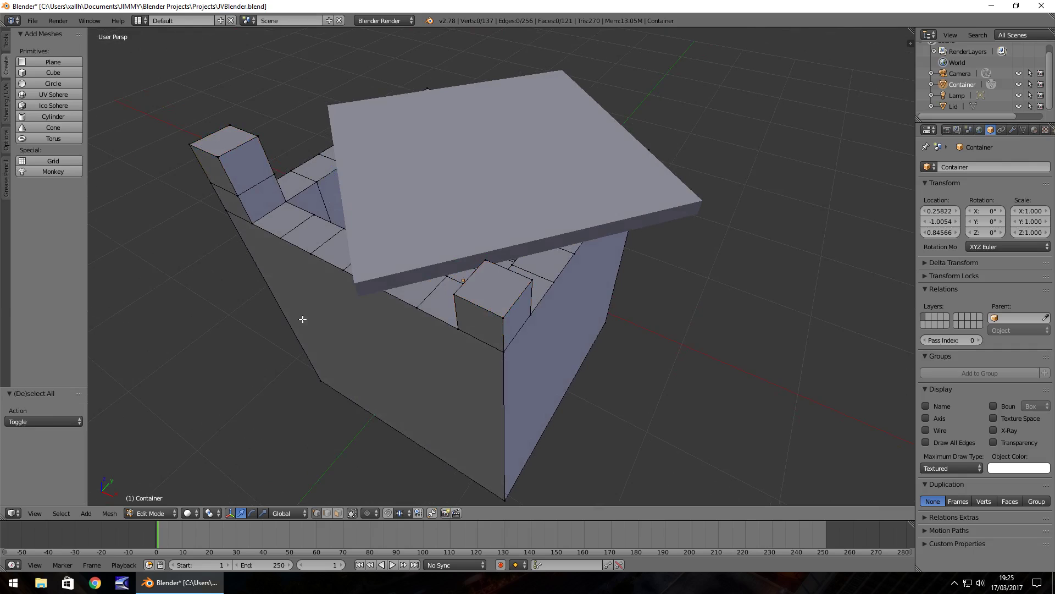
middle_drag(498, 312, 468, 314)
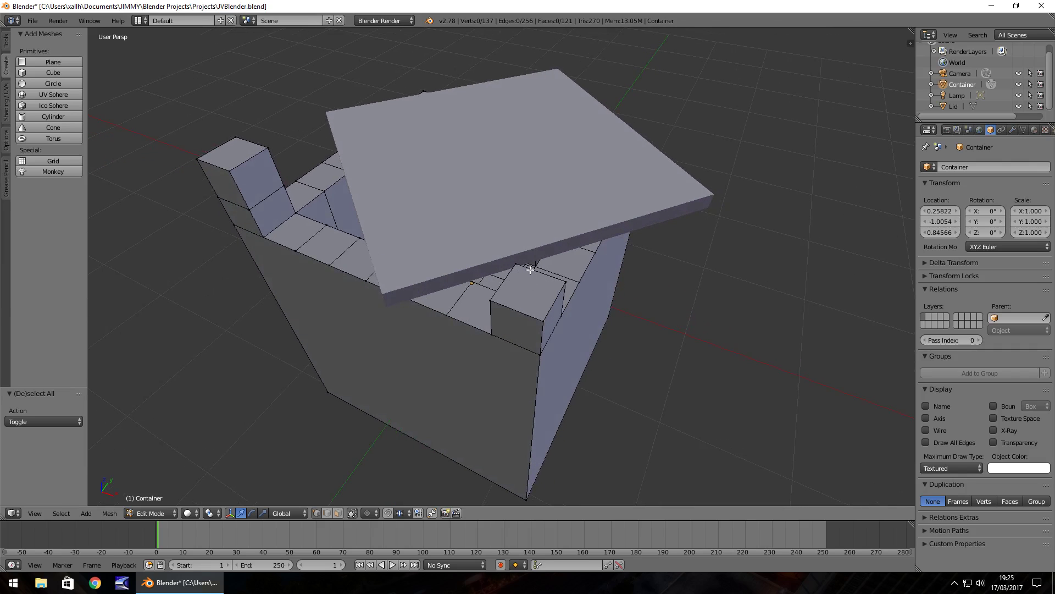
Try to lasso-select the shorter corner post's top face, then undo the stray extrusion to the cursor and clear the selection.
mouse_move(518, 259)
ctrl+mouse_down()
mouse_move(493, 280)
mouse_move(483, 313)
mouse_move(540, 328)
mouse_move(563, 324)
mouse_move(571, 282)
ctrl+mouse_up()
mouse_move(571, 282)
middle_down()
mouse_move(595, 271)
mouse_move(578, 273)
middle_up()
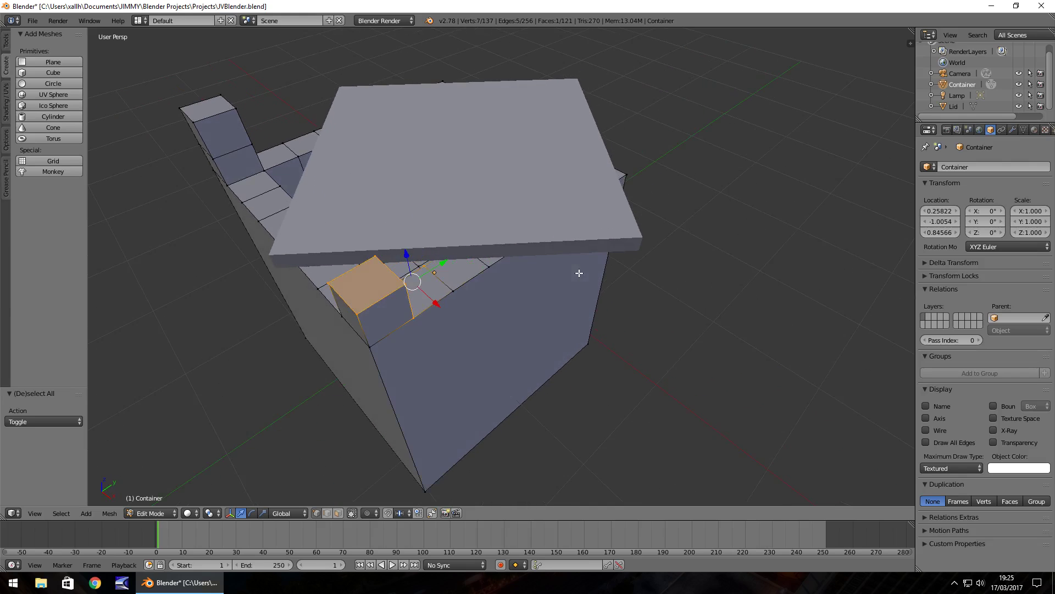
ctrl+right_click(424, 264)
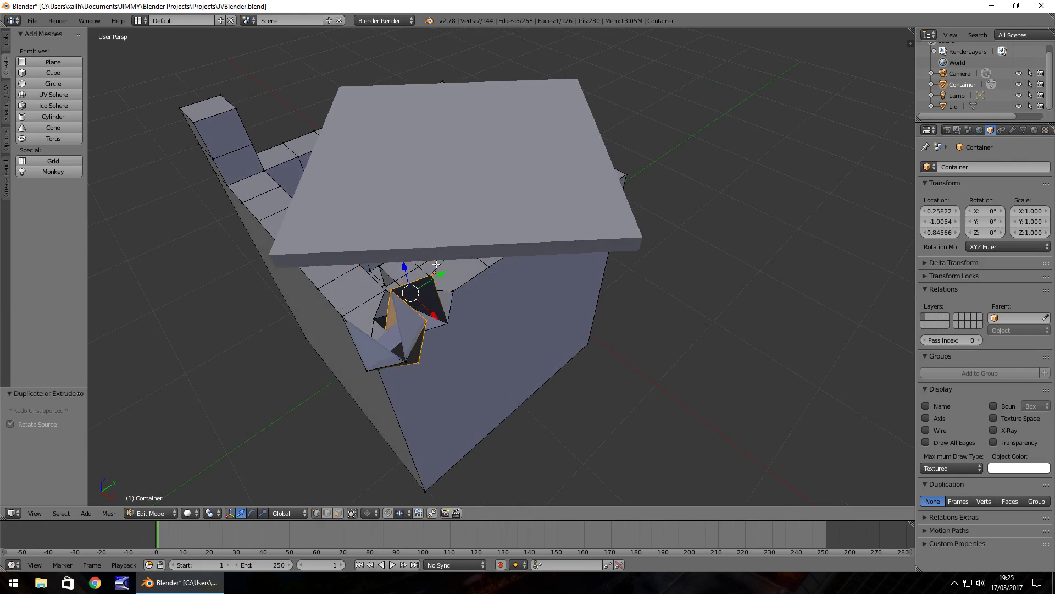
key(ctrl+alt+z)
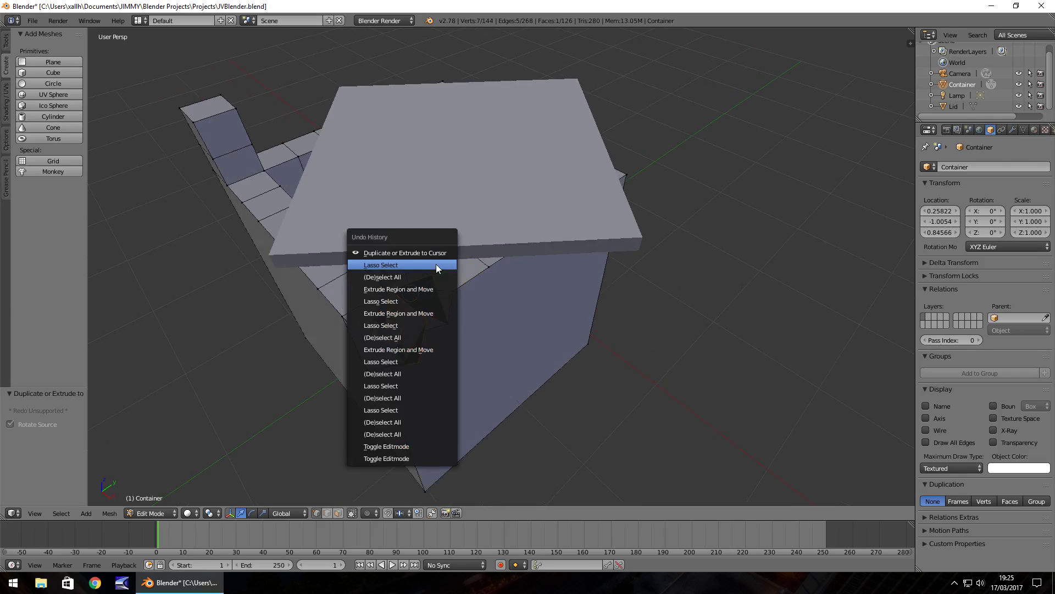
click(436, 265)
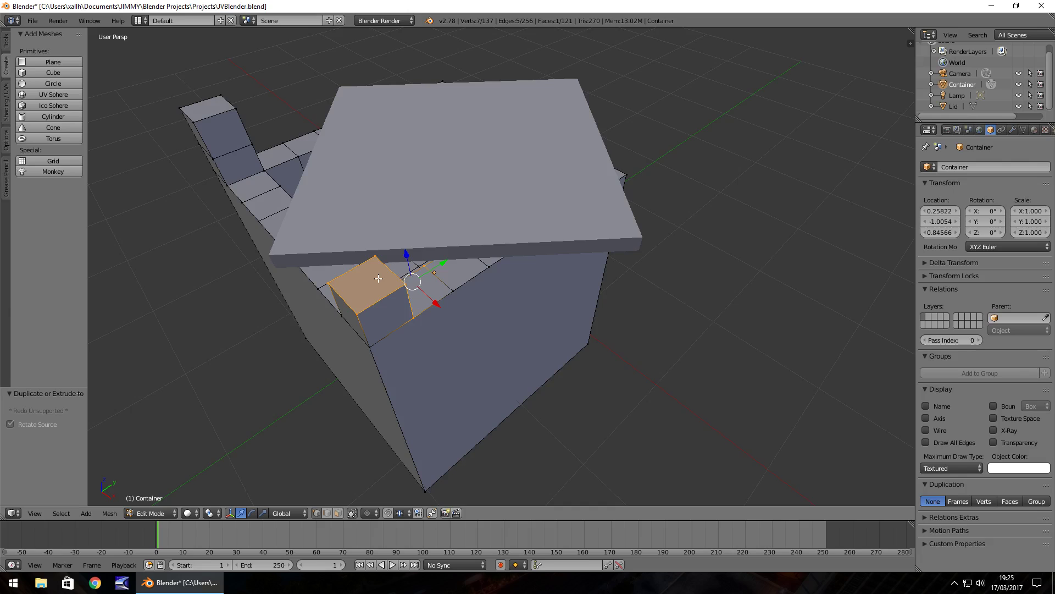
key(a)
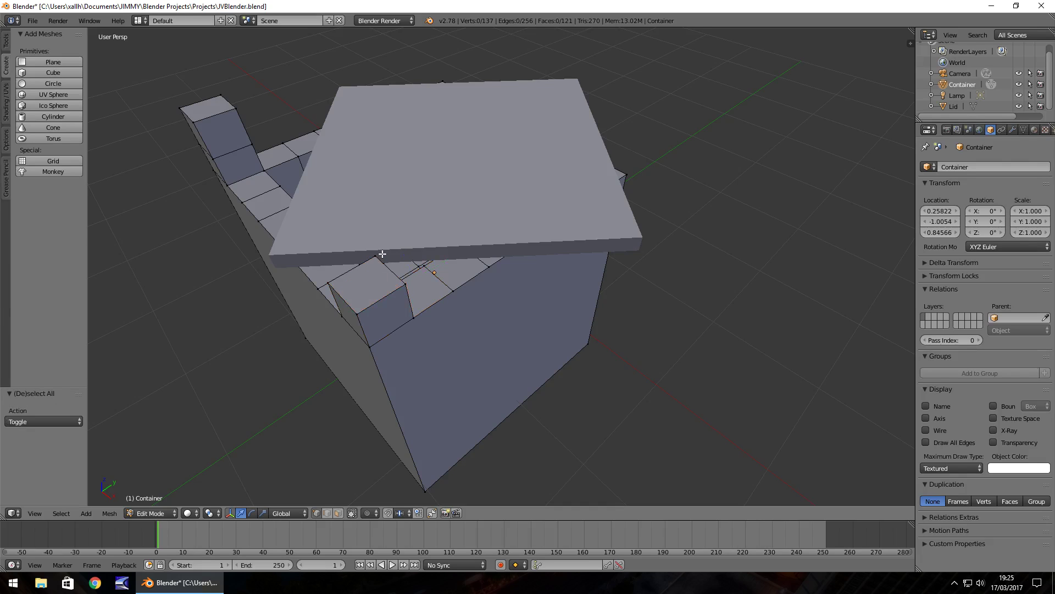
Select the shorter corner post's top face and extrude it about 0.294 up along Z.
mouse_move(376, 255)
ctrl+mouse_down()
mouse_move(323, 280)
mouse_move(349, 316)
mouse_move(367, 322)
mouse_move(411, 287)
ctrl+mouse_up()
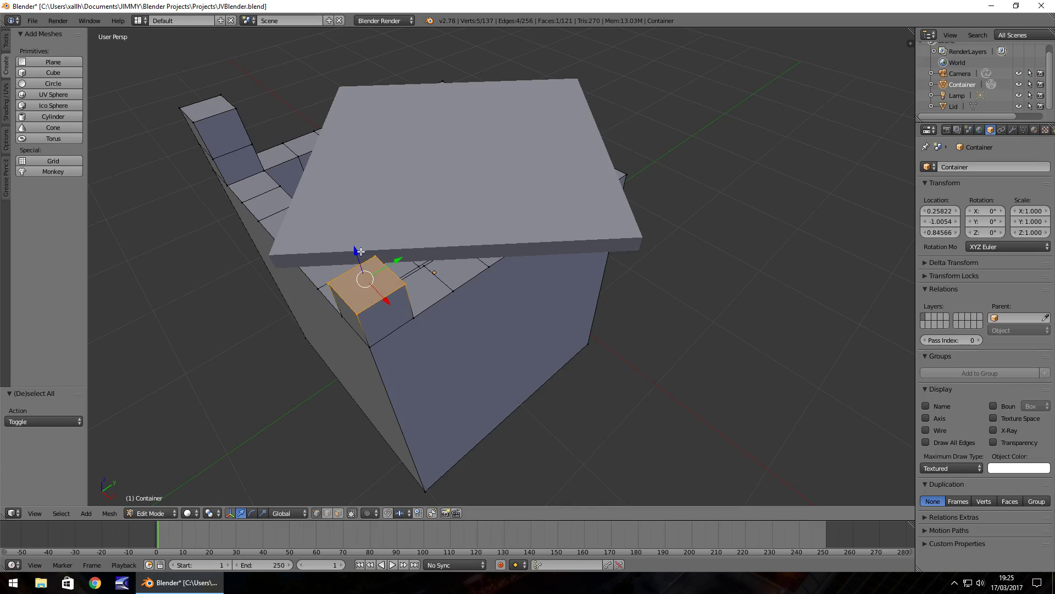
key(e)
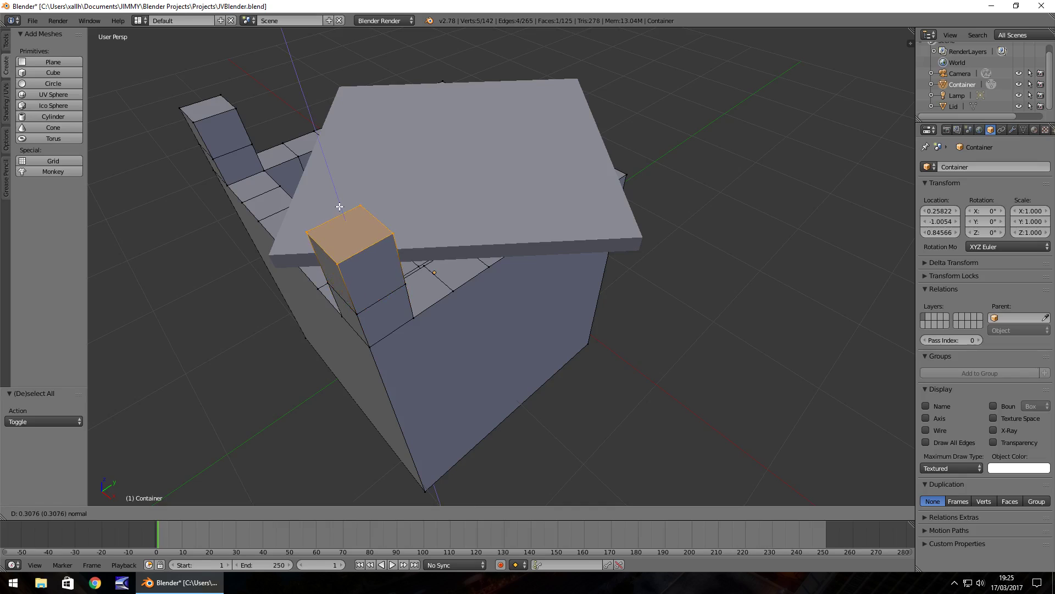
click(339, 210)
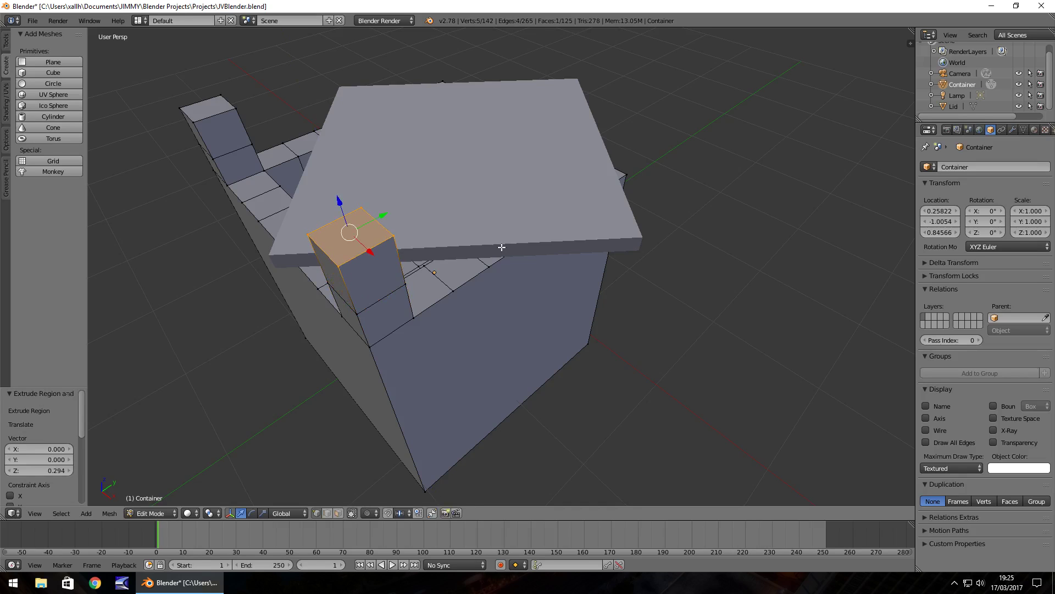
middle_drag(502, 242, 438, 319)
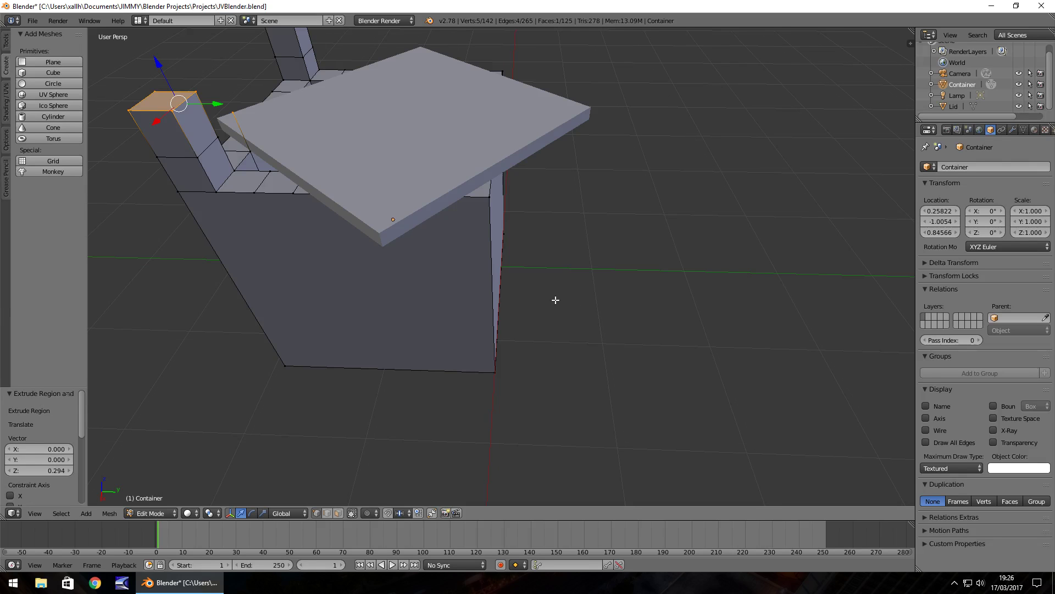
middle_drag(555, 299, 600, 302)
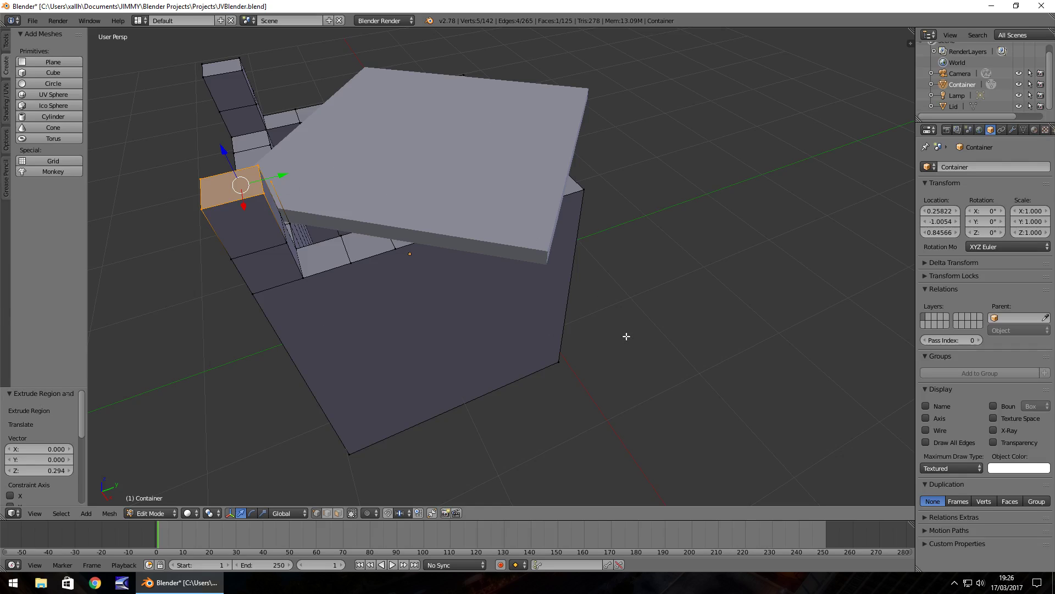